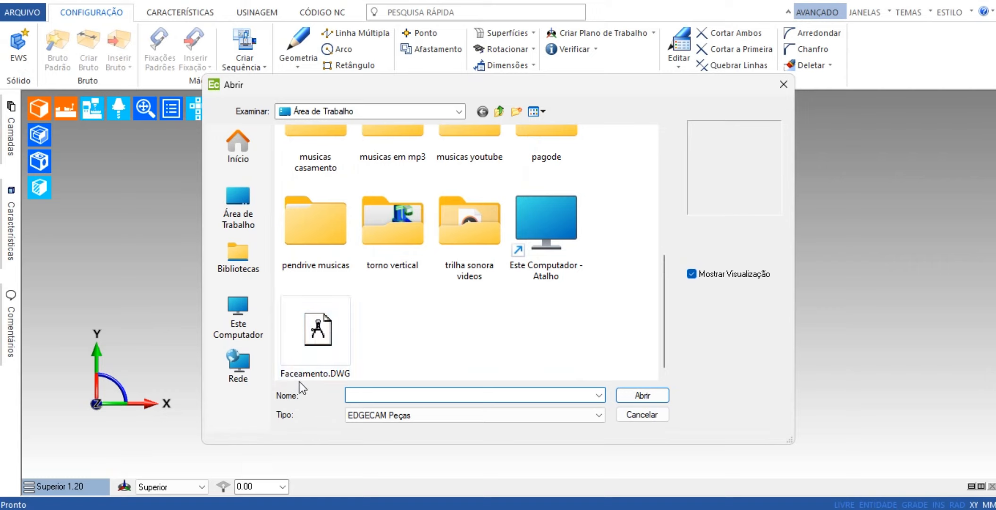
Open the drawing Faceamento.DWG from the desktop folder.
left_click(327, 341)
left_click(652, 397)
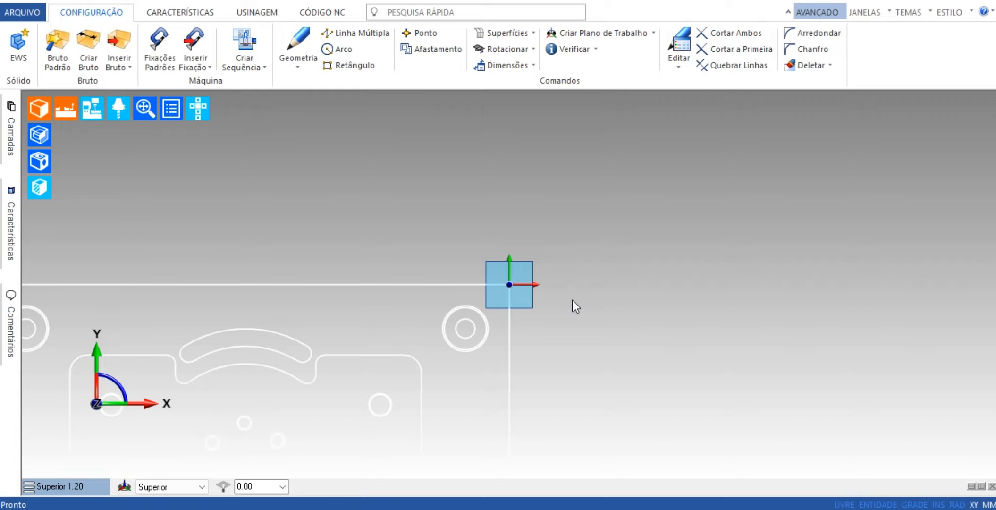
Create a work plane with its origin at the centre of the rectangular plate.
scroll(572, 300, "down", 5)
scroll(441, 394, "up", 1)
scroll(549, 331, "up", 2)
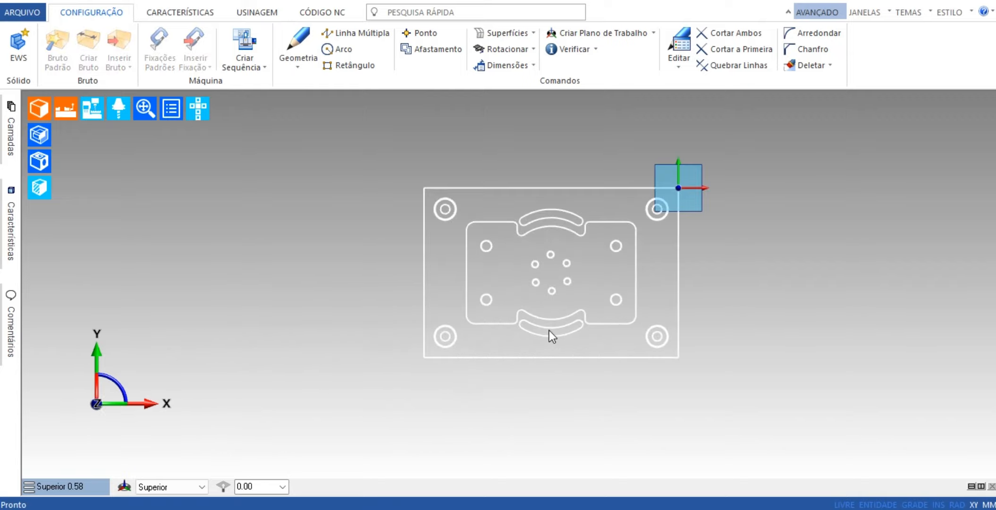
scroll(550, 328, "up", 1)
middle_click_drag(557, 334, 565, 261)
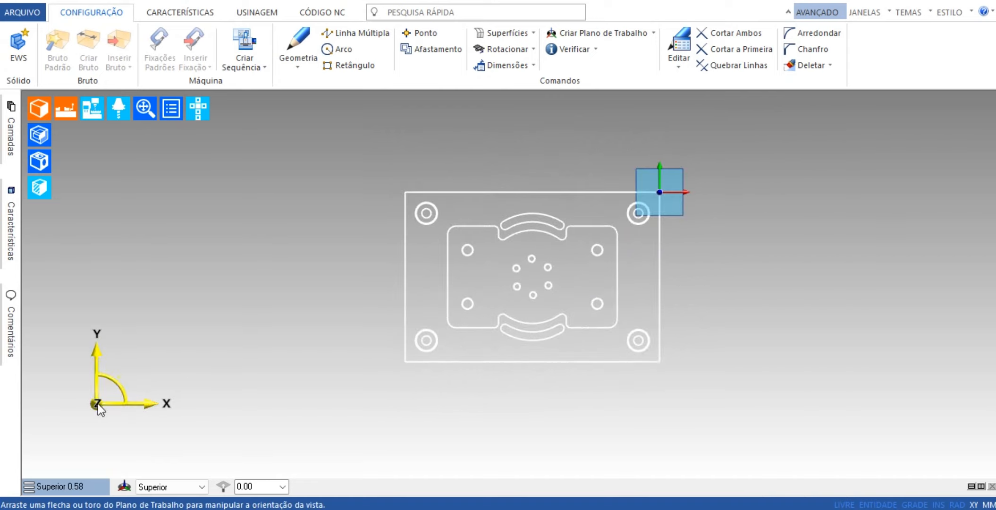
left_click_drag(98, 404, 531, 277)
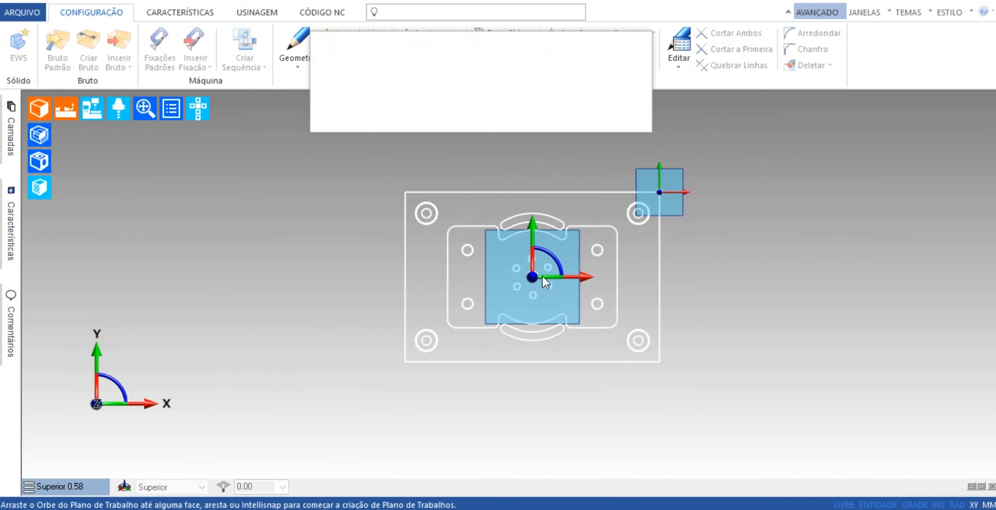
left_click(631, 71)
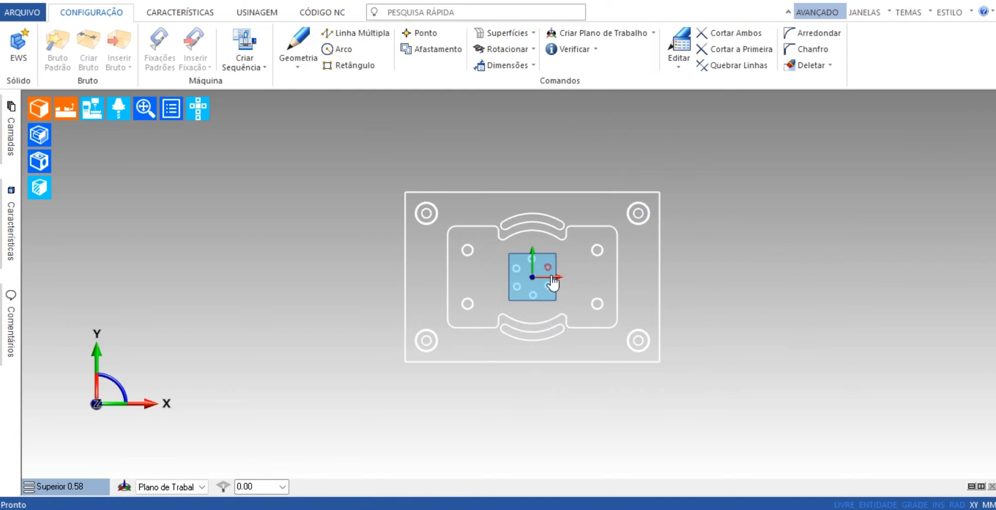
Delete the concentric circles at the four plate corners, the four hole circles in the inner contour and the six central circles.
scroll(666, 322, "up", 3)
scroll(694, 333, "up", 1)
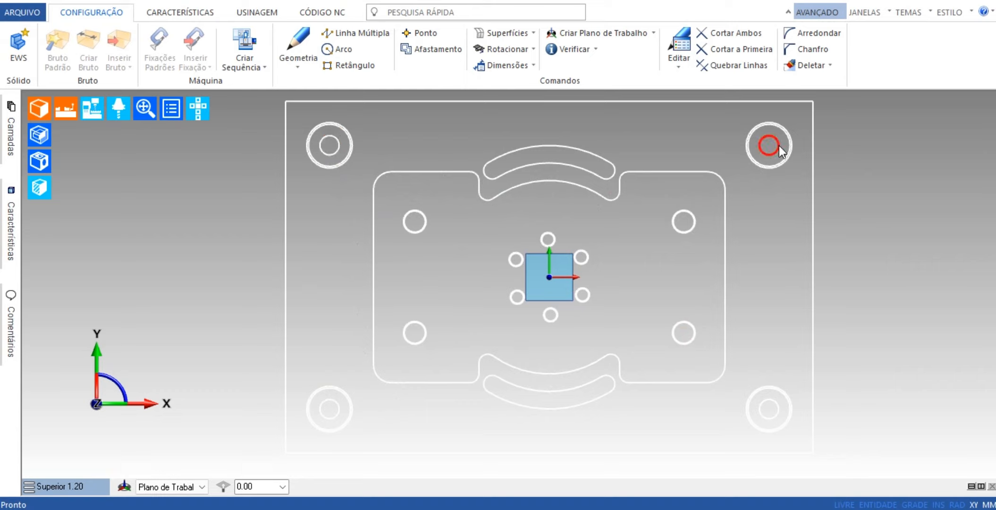
scroll(793, 318, "down", 1)
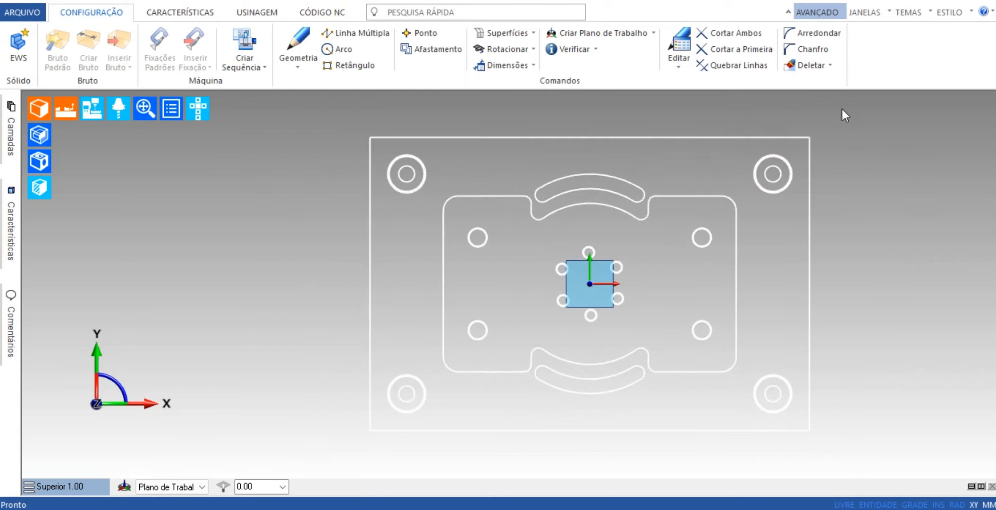
left_click(811, 67)
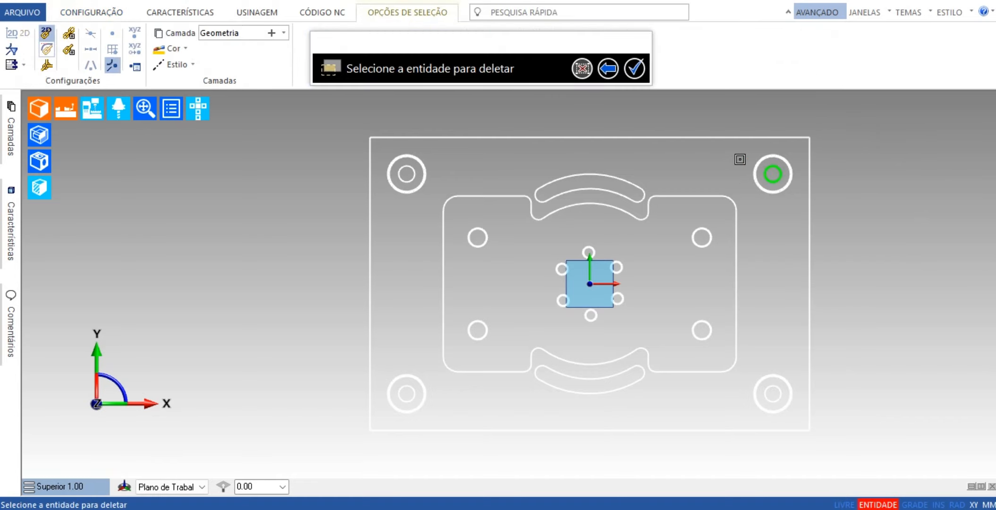
left_click_drag(739, 159, 795, 175)
left_click_drag(792, 208, 736, 150)
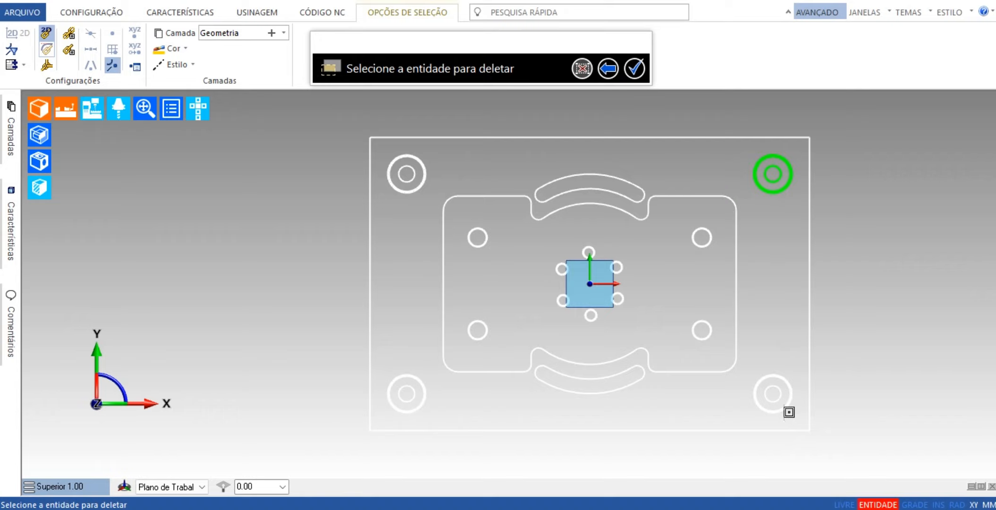
left_click_drag(795, 418, 745, 371)
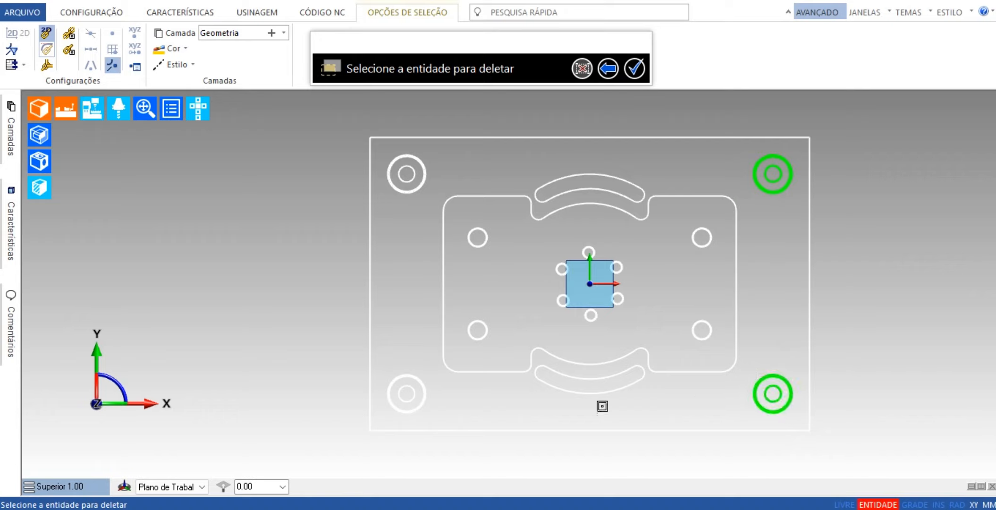
left_click_drag(439, 416, 380, 361)
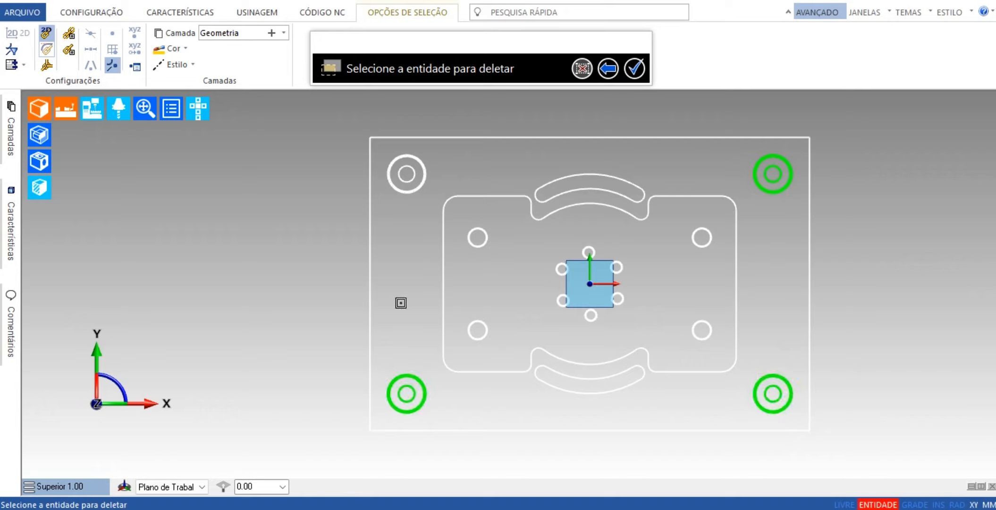
left_click_drag(407, 171, 383, 151)
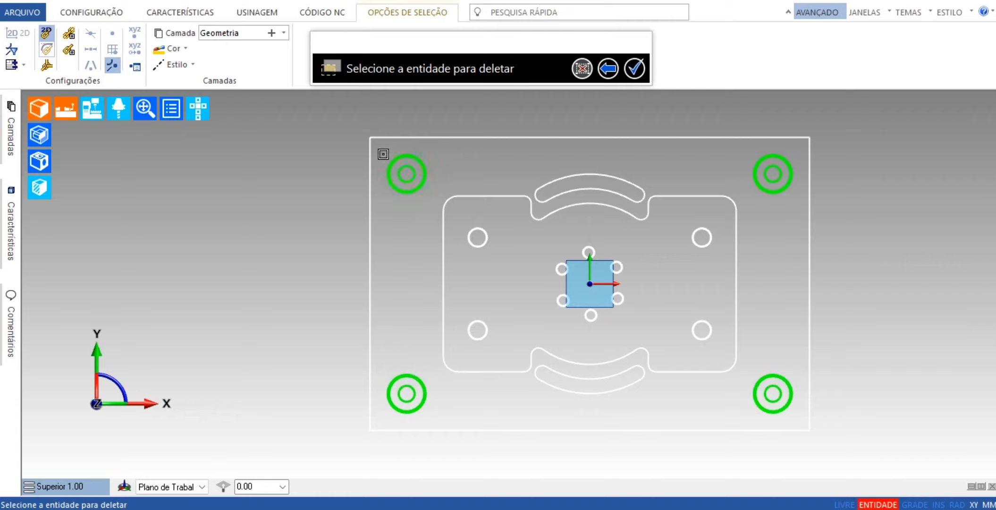
left_click_drag(714, 349, 689, 226)
left_click_drag(658, 326, 464, 222)
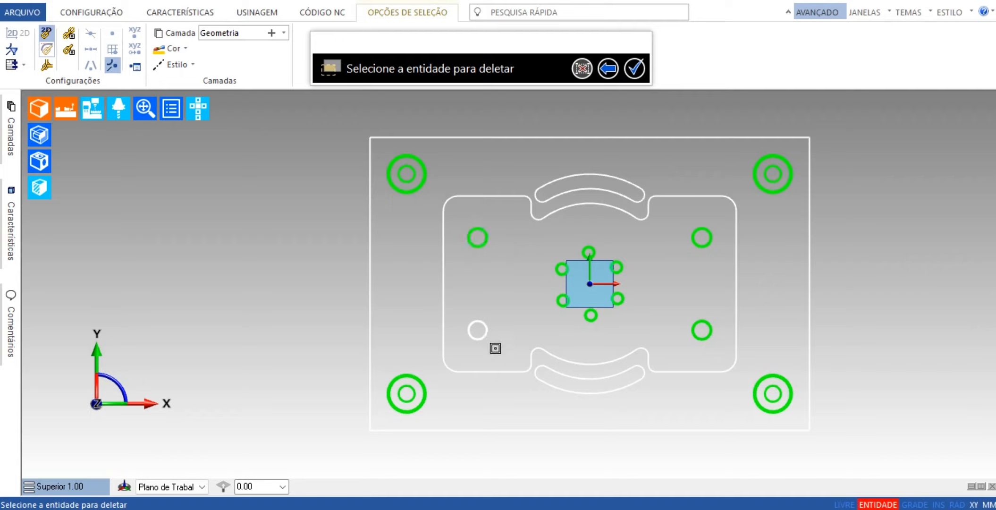
left_click_drag(496, 349, 467, 310)
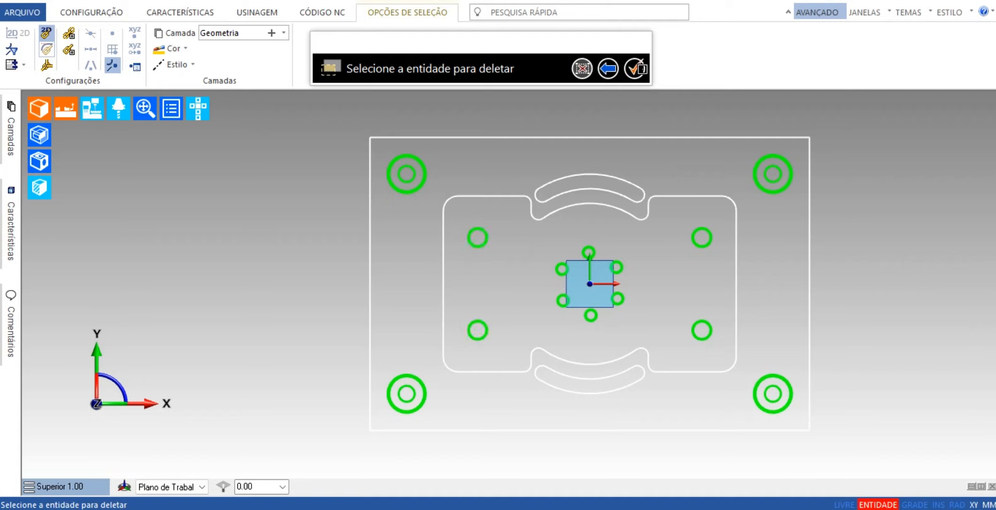
left_click(635, 69)
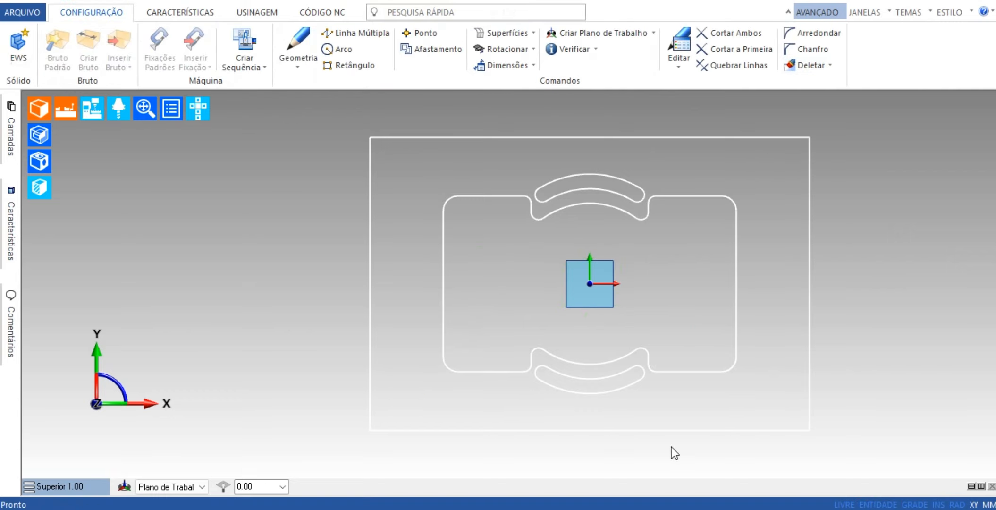
Start a stock definition with automatic stock switched off, type Bruto and shape Bloco.
scroll(763, 327, "down", 1)
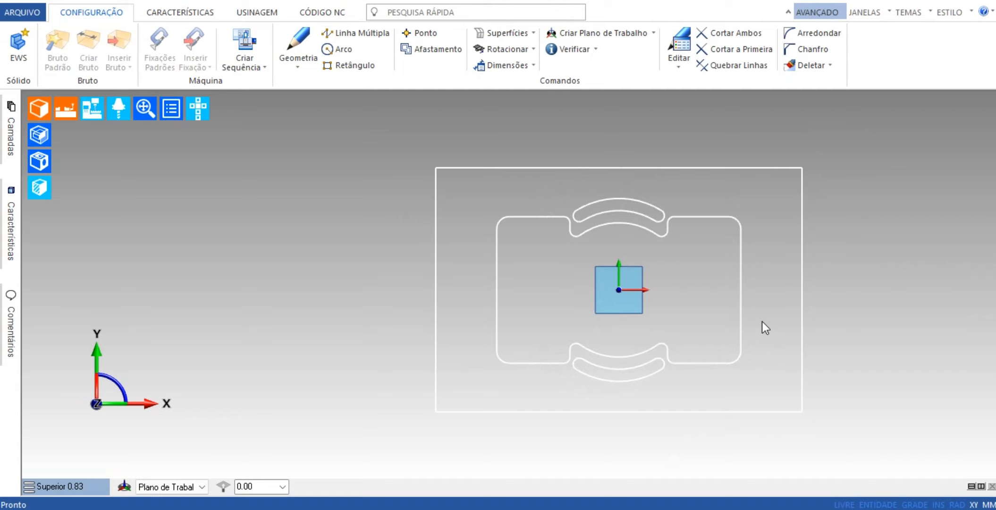
middle_click_drag(758, 322, 662, 316)
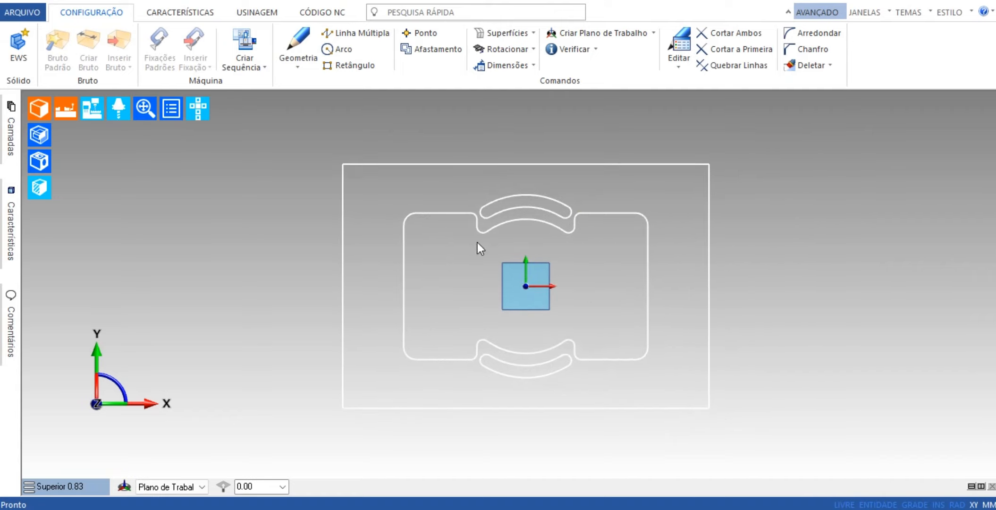
middle_click_drag(476, 242, 557, 242)
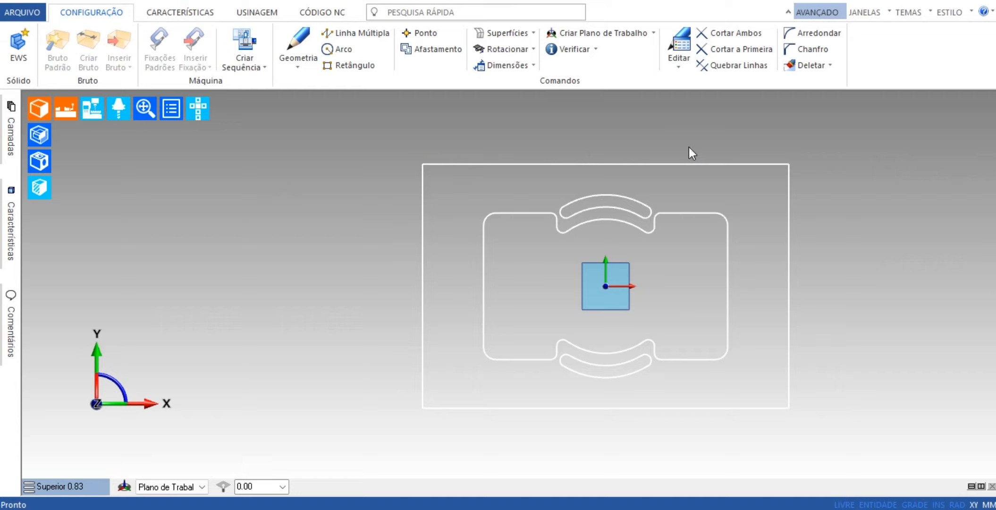
left_click(300, 64)
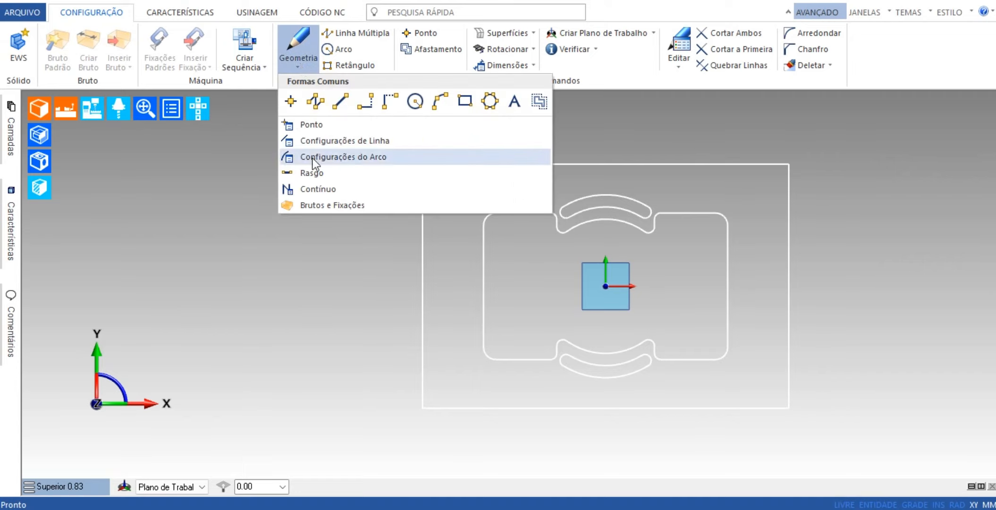
left_click(323, 205)
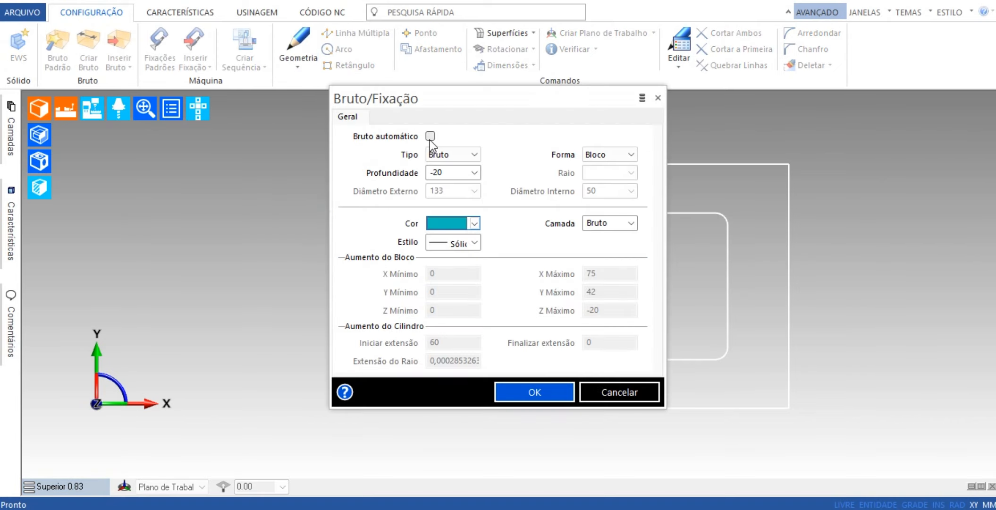
left_click(430, 138)
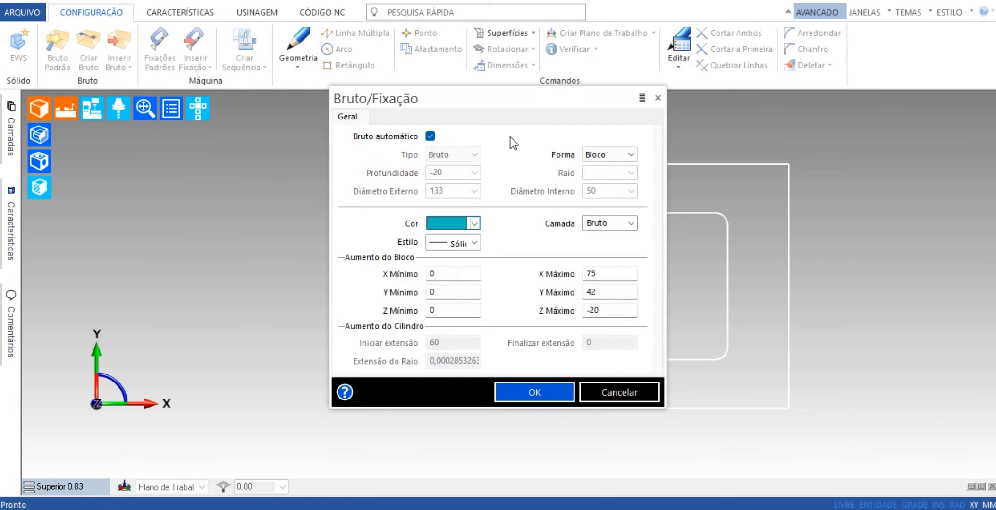
left_click(430, 137)
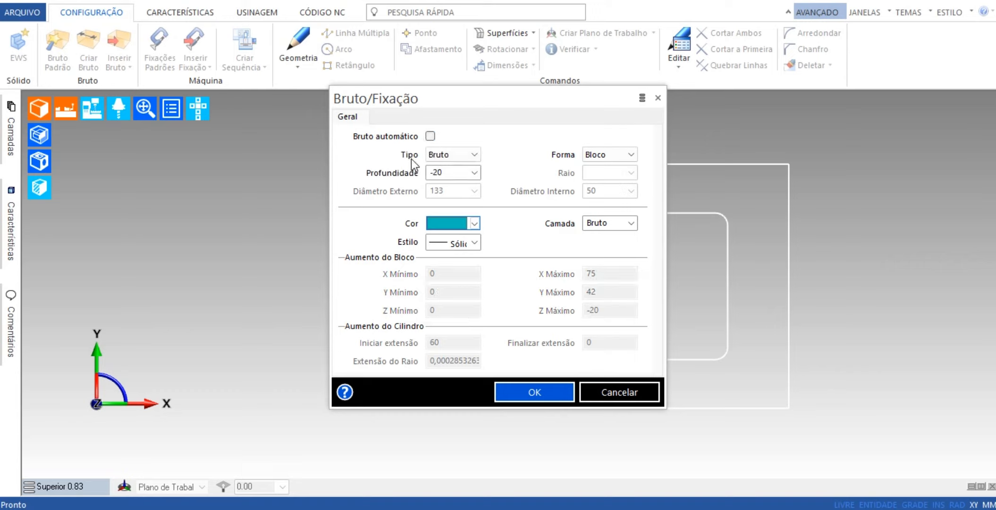
left_click(457, 153)
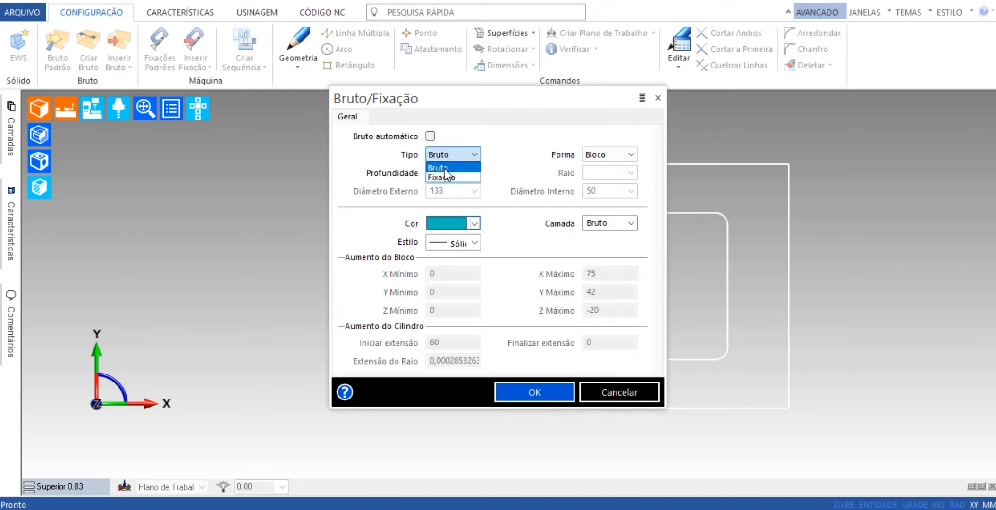
left_click(445, 167)
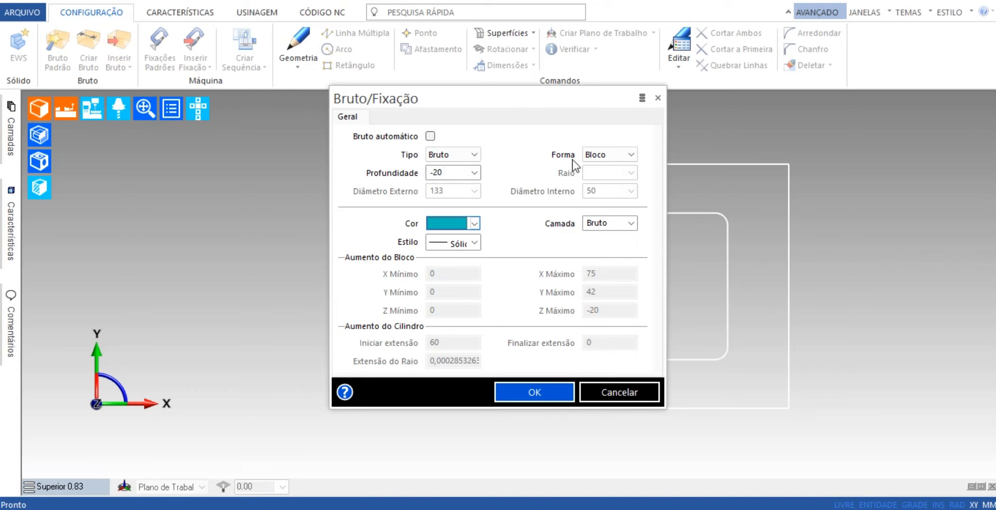
left_click(614, 155)
left_click(610, 166)
Set the stock colour to blue, keep its depth at -20 and accept the stock settings.
left_click(475, 223)
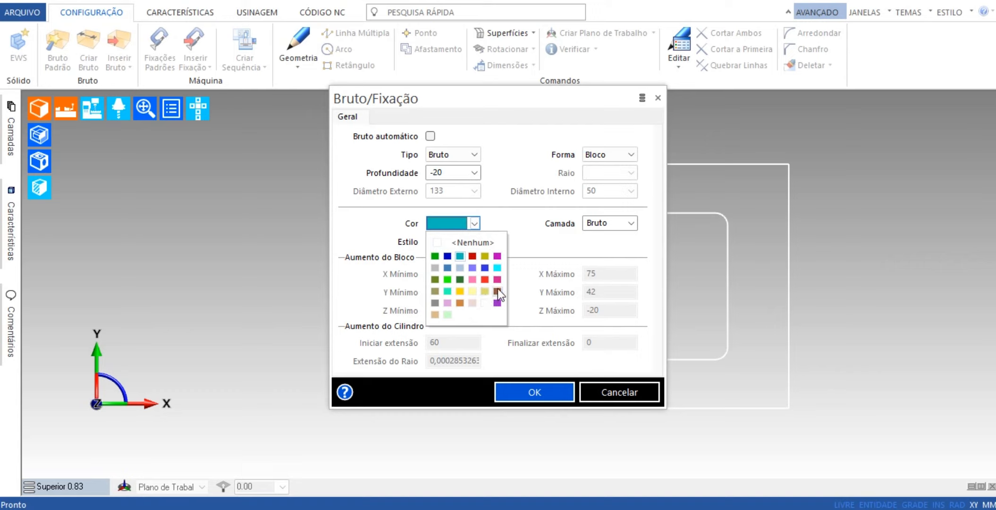
left_click(484, 267)
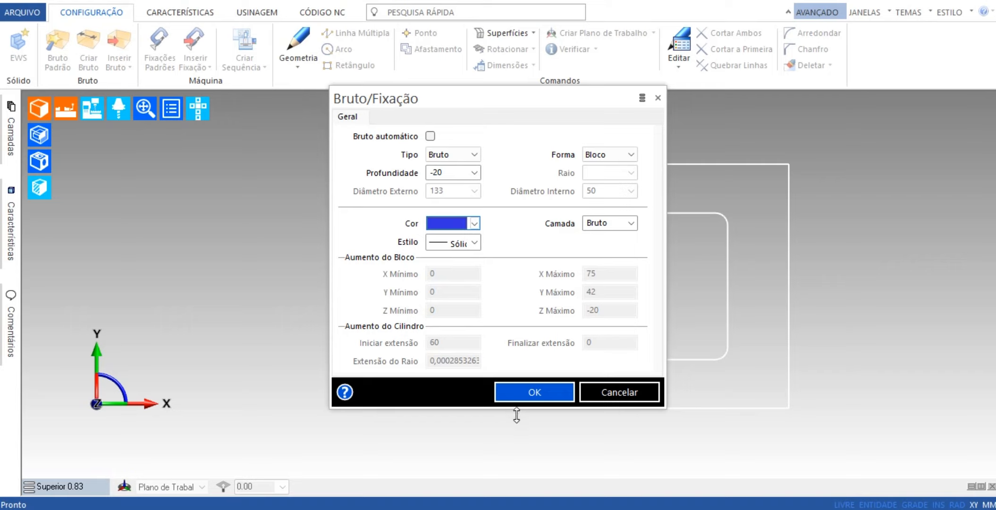
left_click(457, 173)
left_click(543, 400)
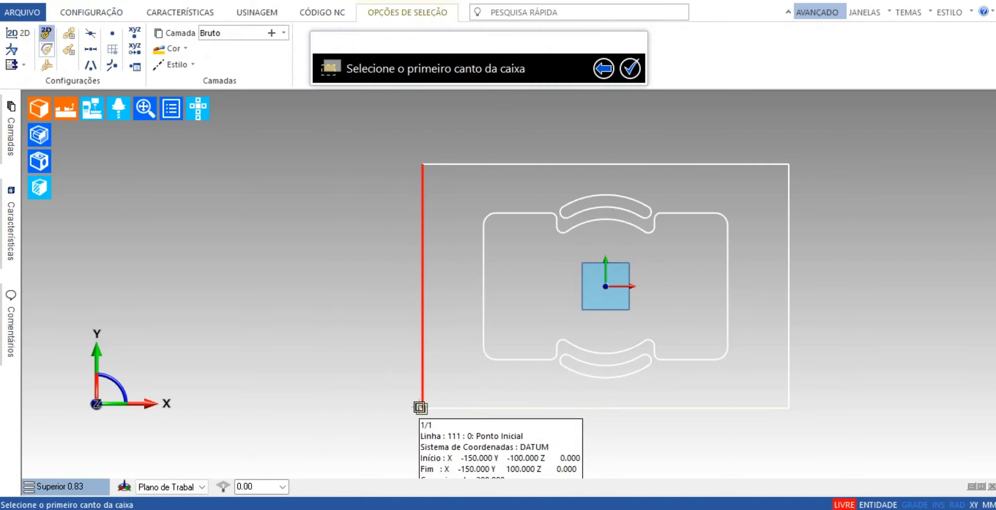
Span the stock block from the plate's lower-left corner to its upper-right corner and display it shaded.
left_click(420, 407)
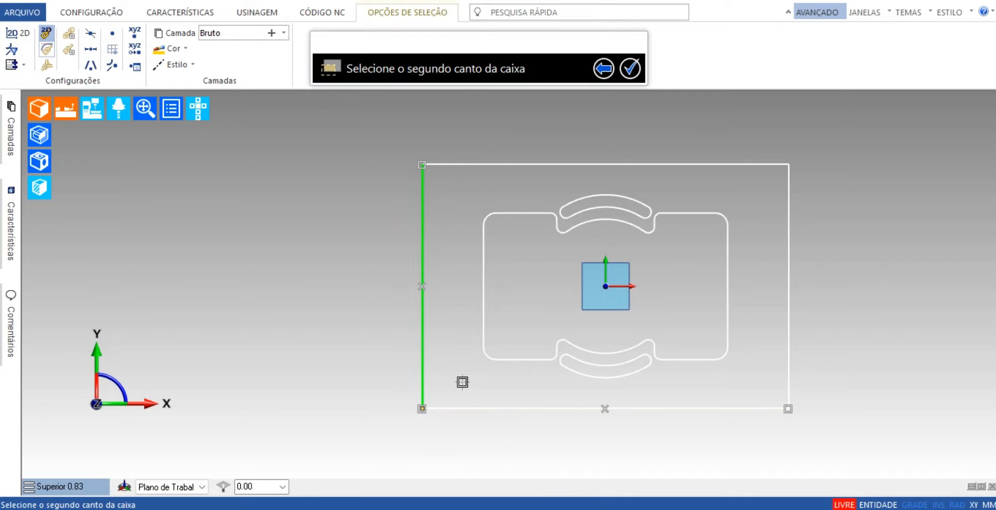
left_click(799, 158)
middle_click_drag(918, 325, 662, 386)
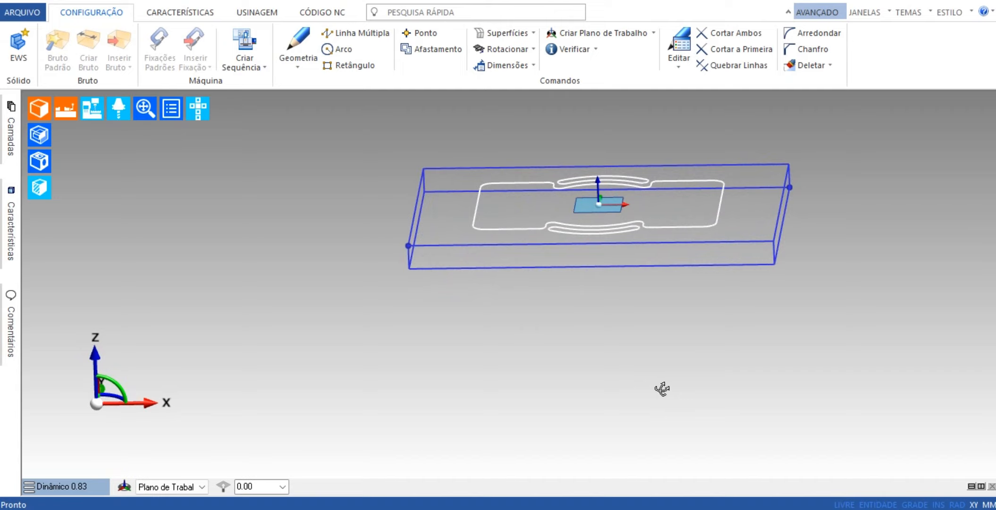
left_click(46, 134)
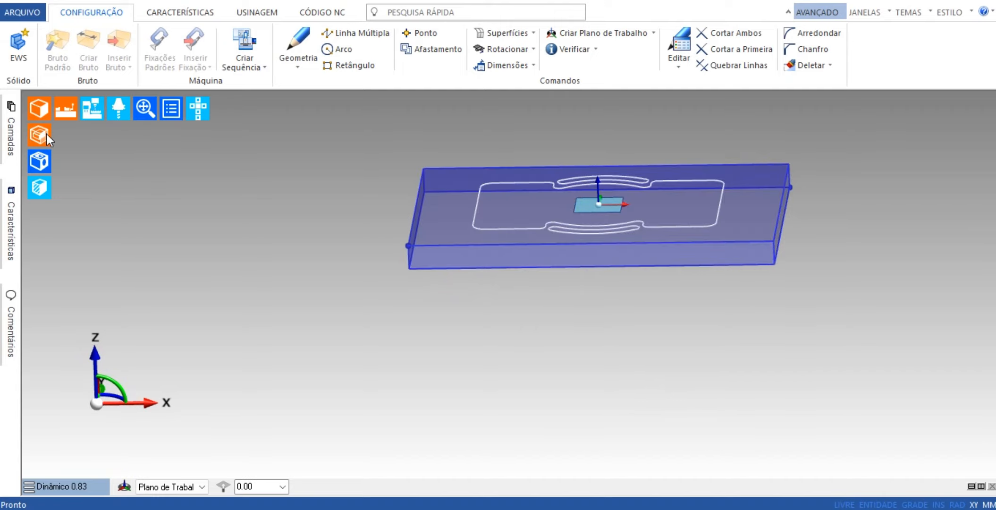
scroll(591, 268, "down", 2)
scroll(573, 252, "up", 3)
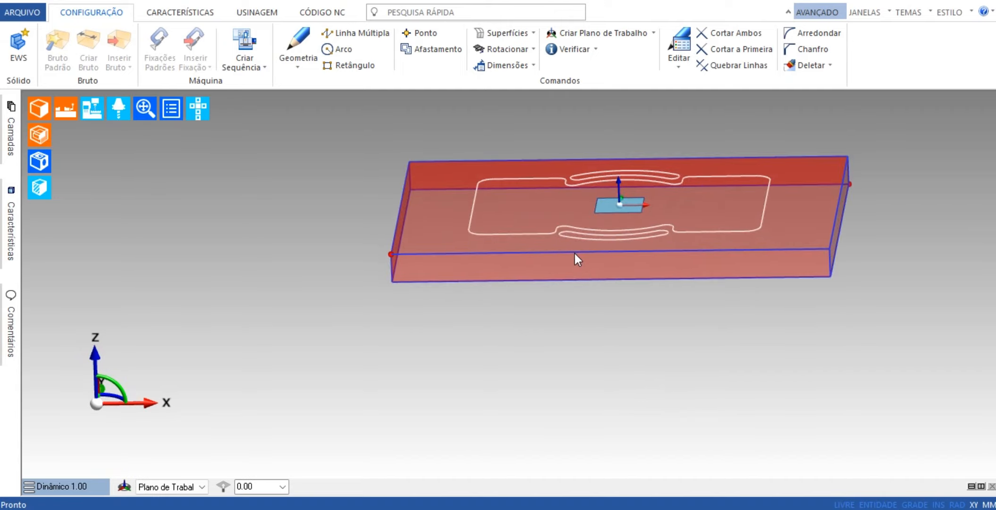
Restore the Superior view of the stock and switch to the machining environment (Usinagem).
left_click(68, 488)
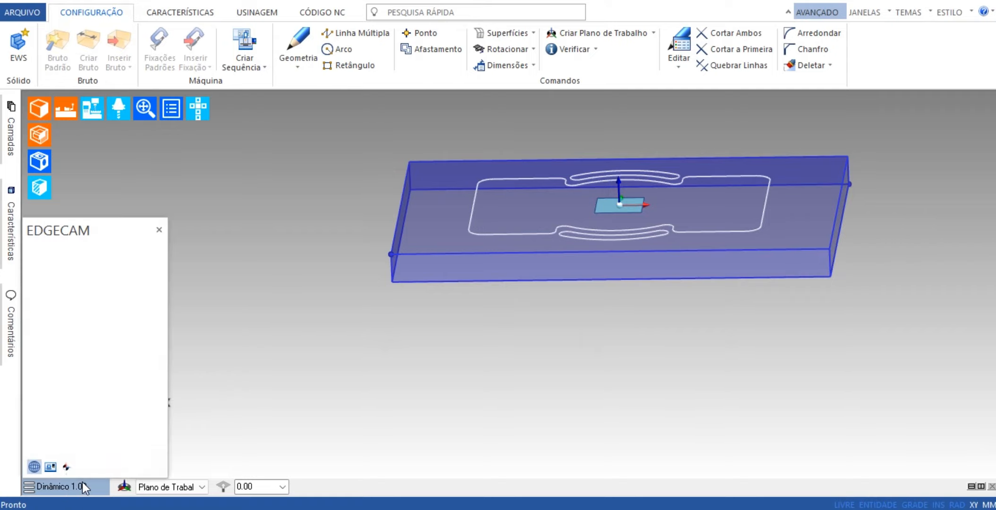
left_click(83, 450)
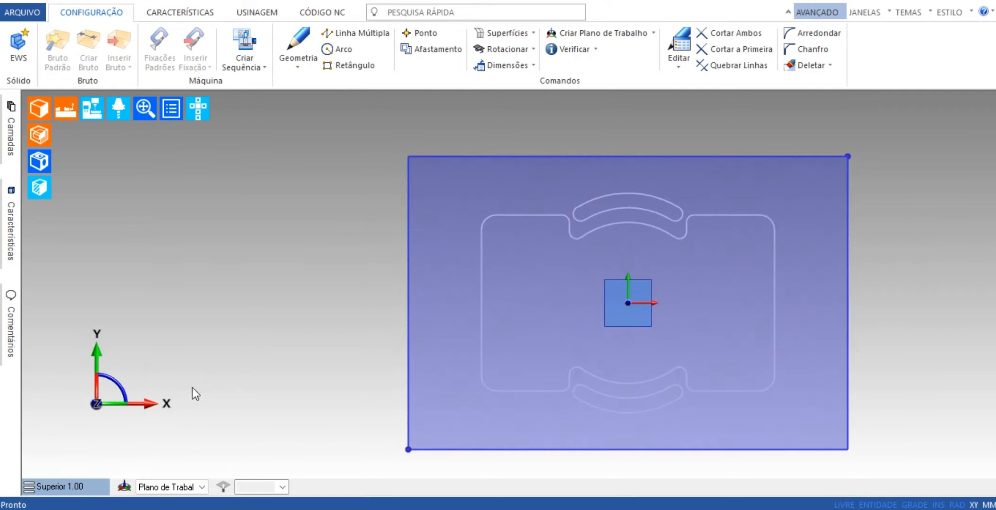
middle_click_drag(808, 350, 732, 314)
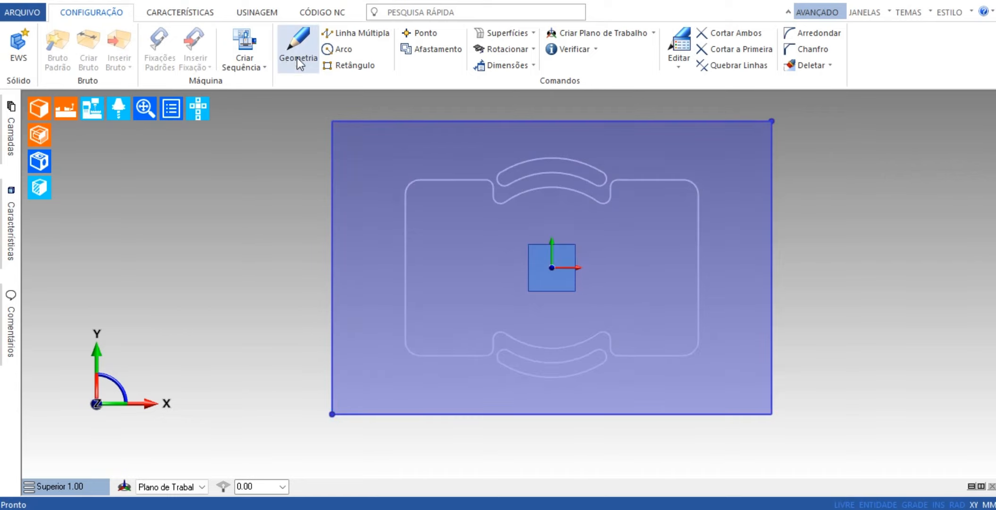
left_click(256, 12)
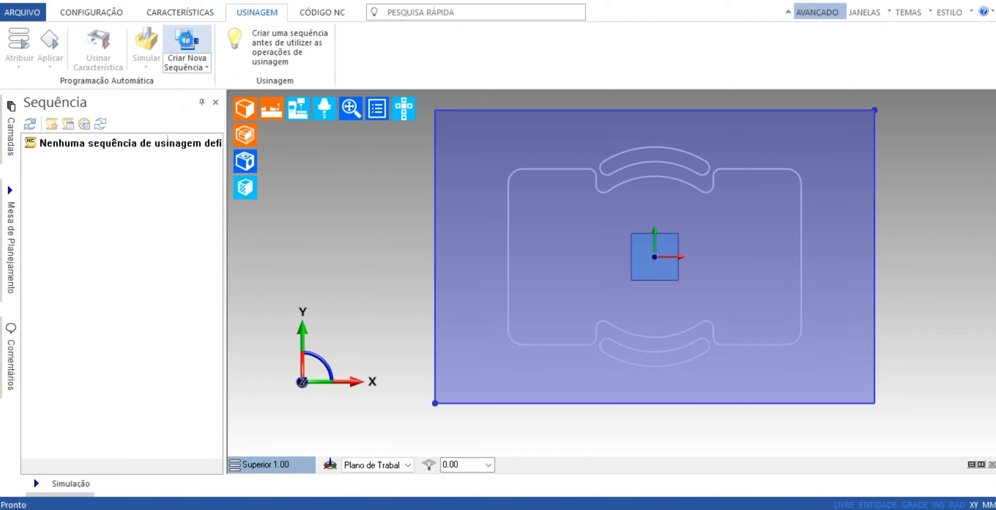
Create the milling sequence Operação 1 on Sample Mill Vertical mm.mcp with the tool kit name cleared and no component geometry selected.
left_click(187, 40)
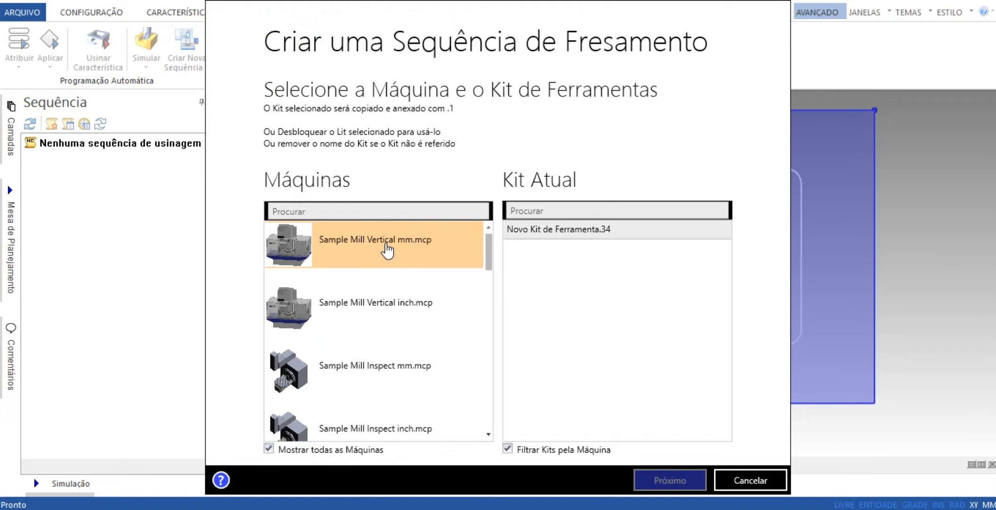
left_click(395, 258)
key("BackSpace")
key("BackSpace")
key("BackSpace")
key("BackSpace")
key("BackSpace")
key("BackSpace")
key("BackSpace")
key("BackSpace")
key("BackSpace")
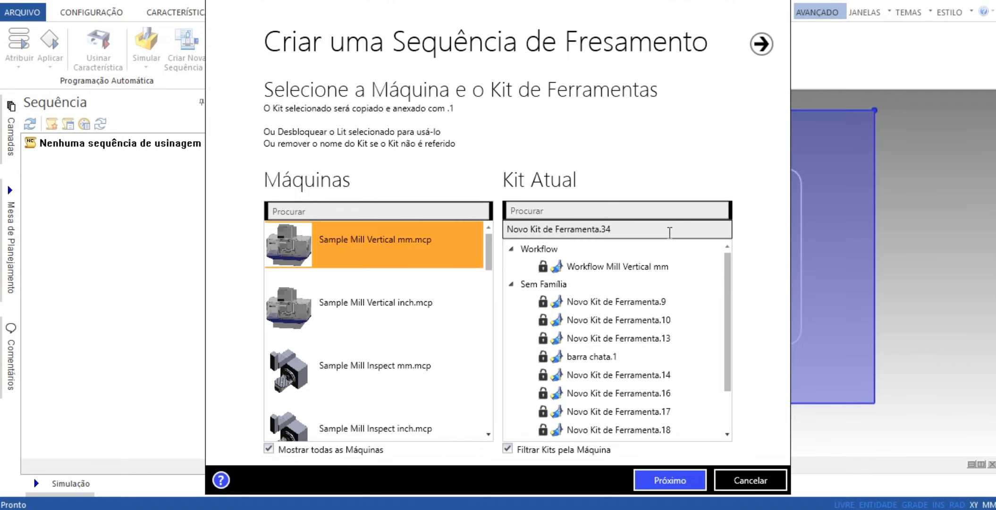
left_click(683, 484)
left_click(683, 480)
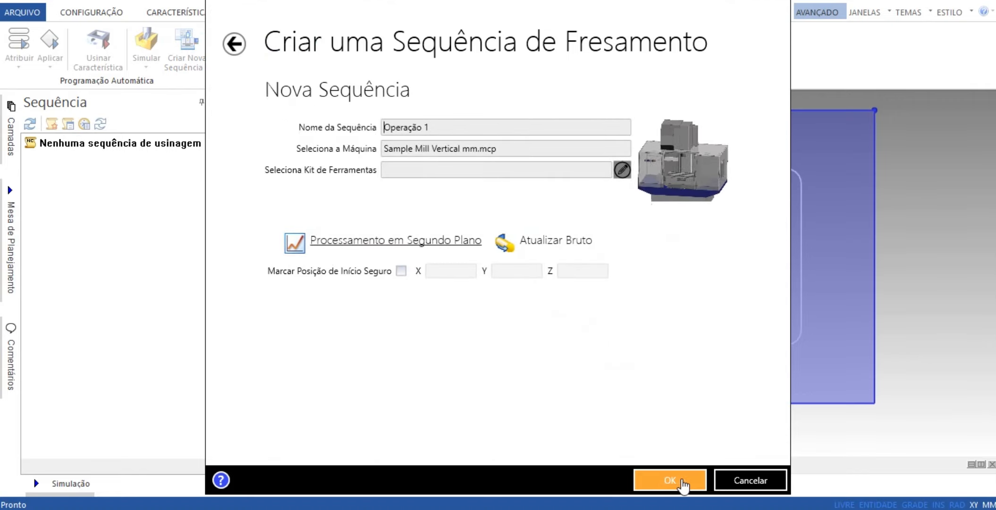
left_click(683, 480)
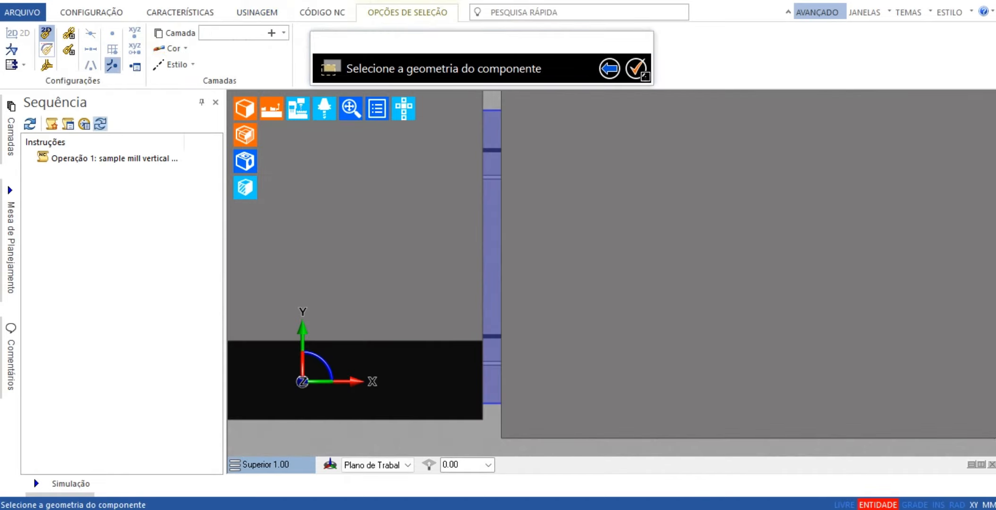
left_click(638, 77)
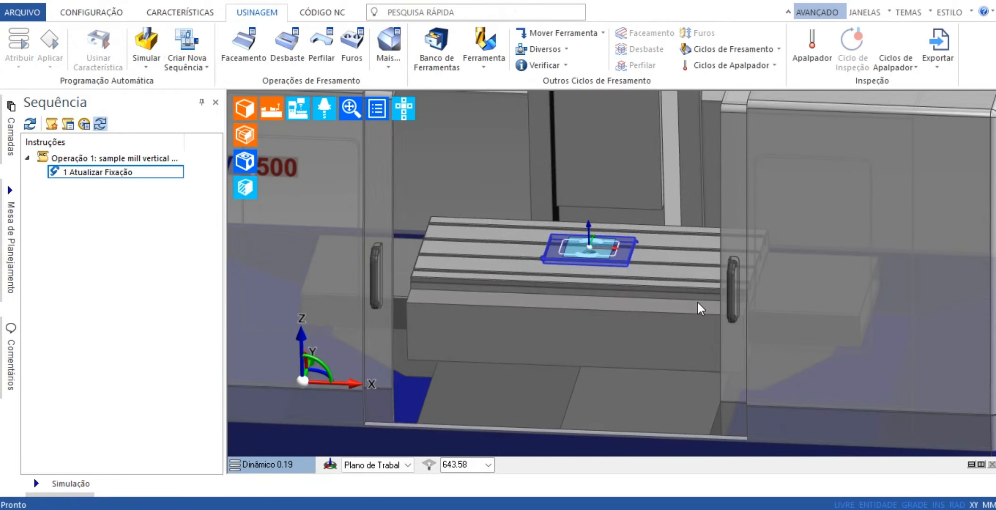
Hide the machine model and display the stock unshaded in the Superior view.
scroll(615, 274, "up", 5)
middle_click_drag(612, 276, 672, 364)
scroll(672, 363, "up", 2)
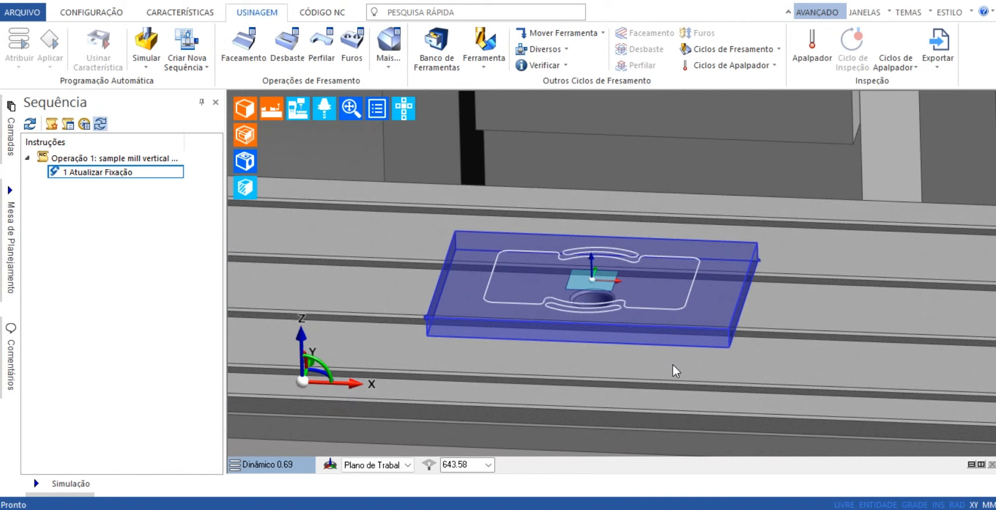
left_click(302, 114)
left_click(326, 137)
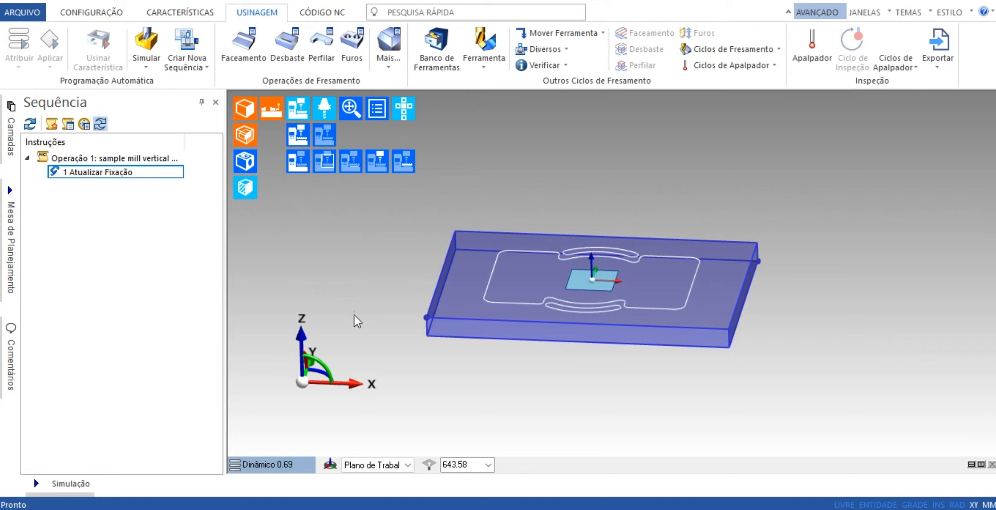
left_click(278, 466)
left_click(295, 427)
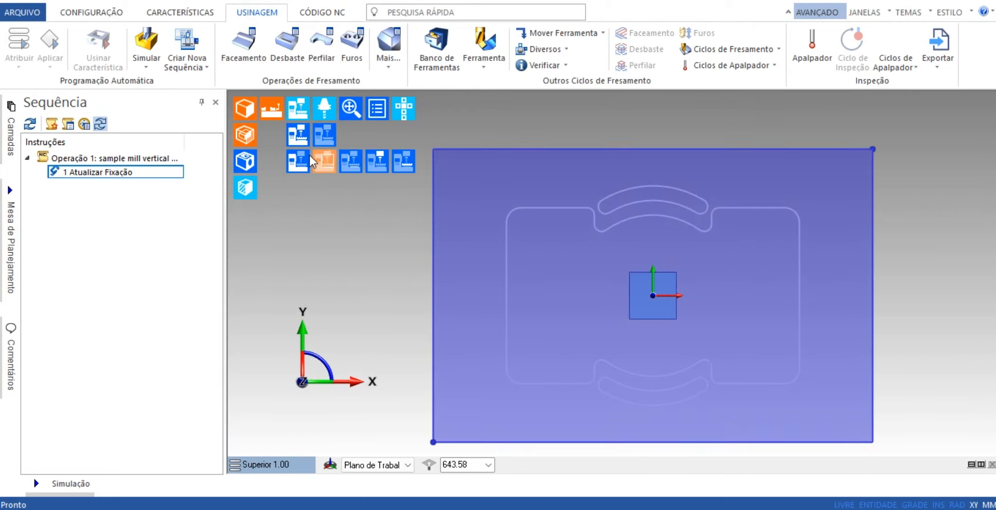
left_click(244, 134)
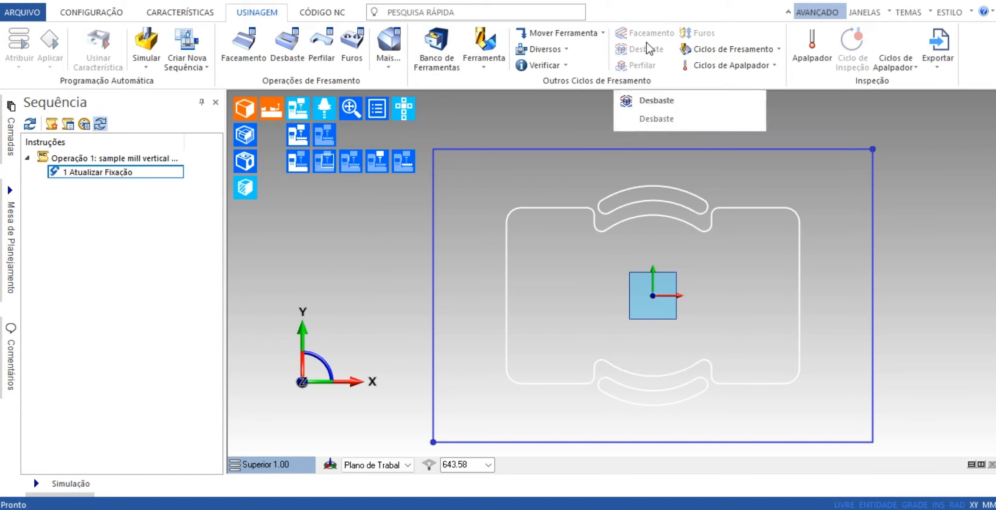
left_click(762, 49)
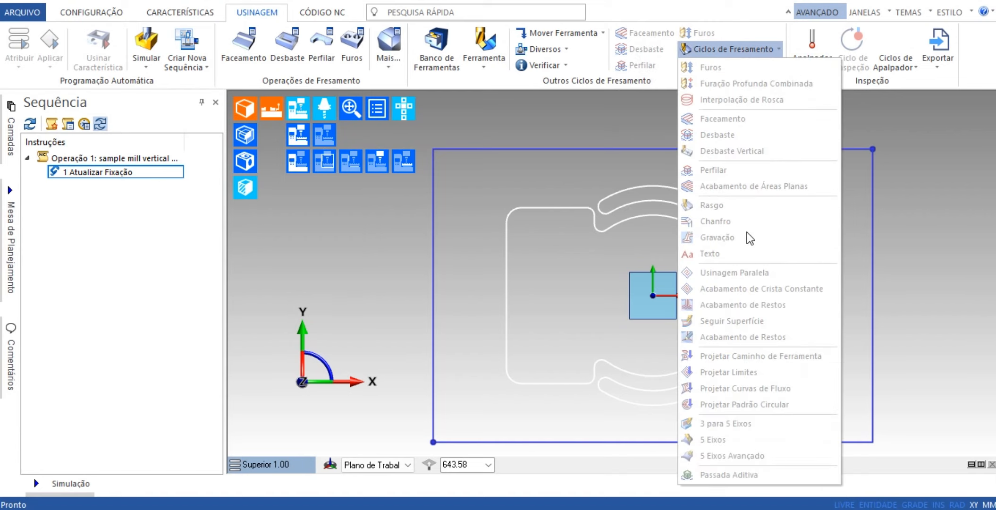
left_click(627, 118)
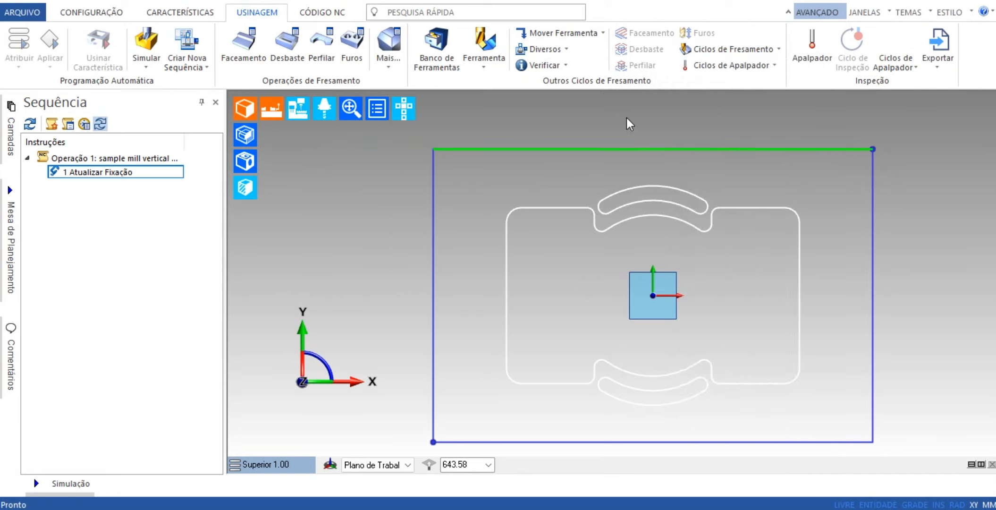
Start a Desbaste operation on the large notched inner profile without selecting any limits.
left_click(295, 46)
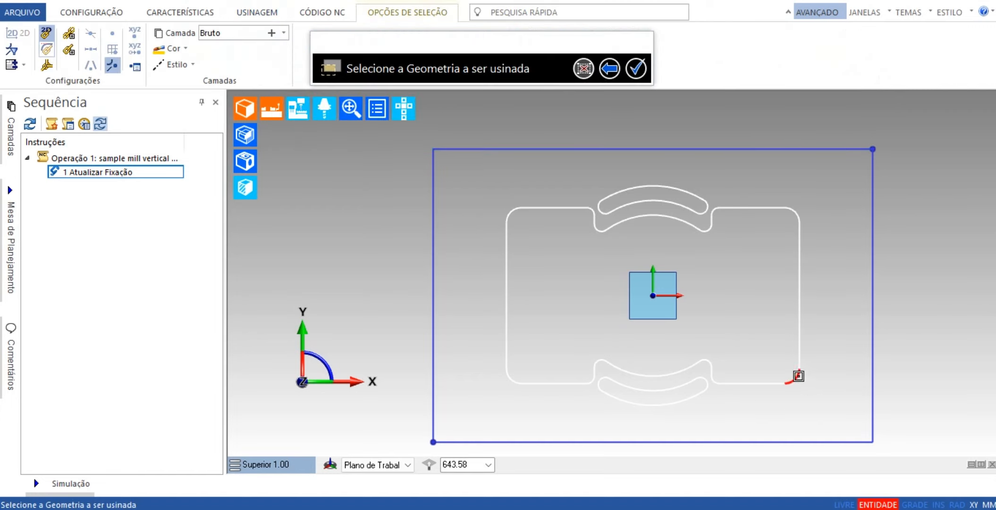
left_click(798, 376)
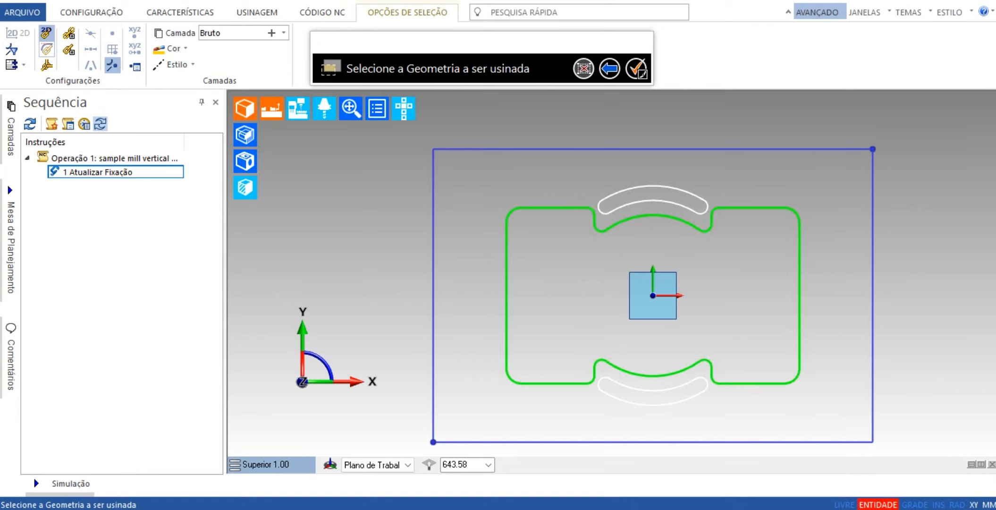
left_click(638, 70)
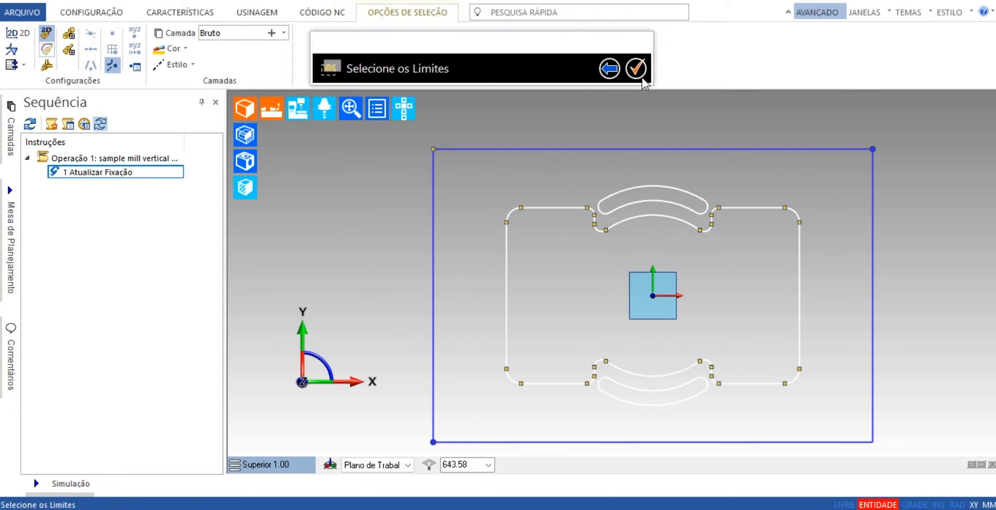
left_click(637, 72)
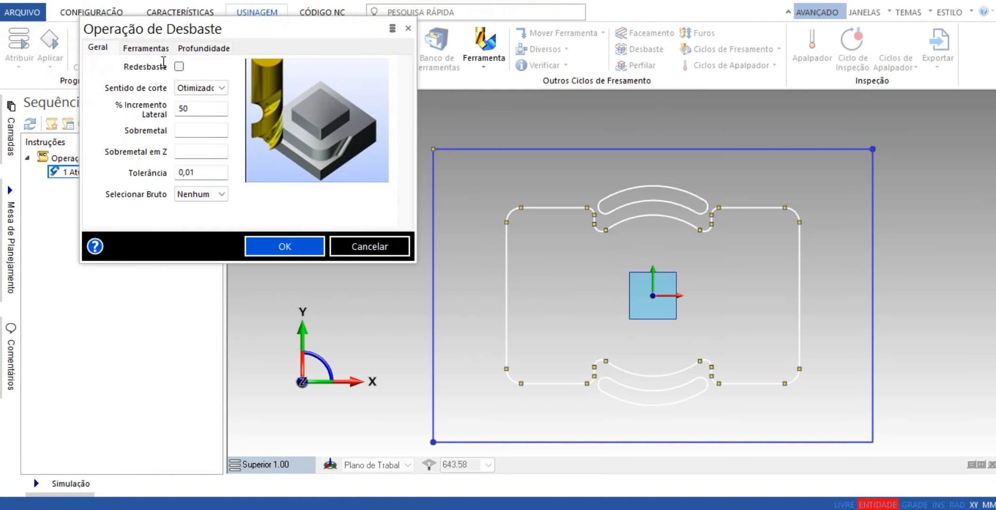
Assign the 10.0 mm Multi-Flute End Mill from the tool database to the roughing operation and raise its position number by one.
left_click(147, 48)
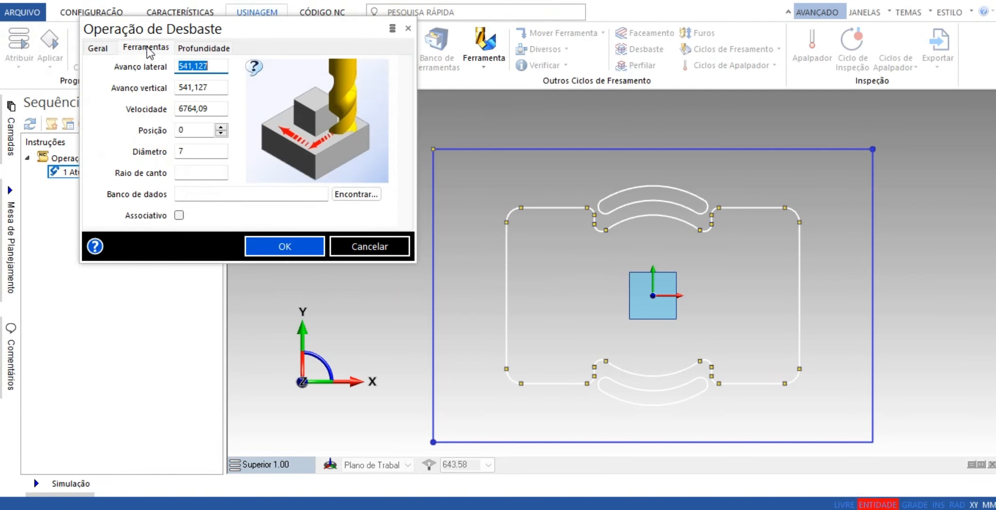
left_click(356, 194)
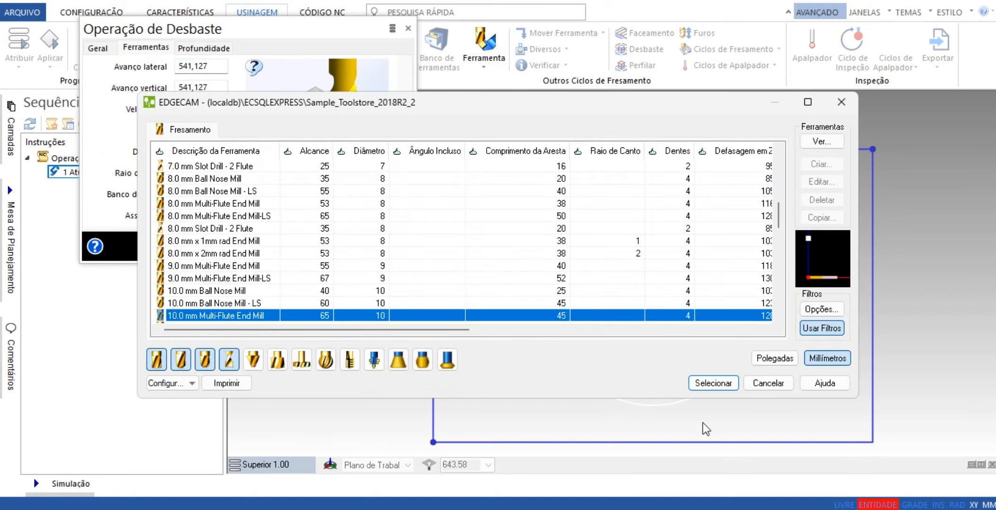
left_click(722, 385)
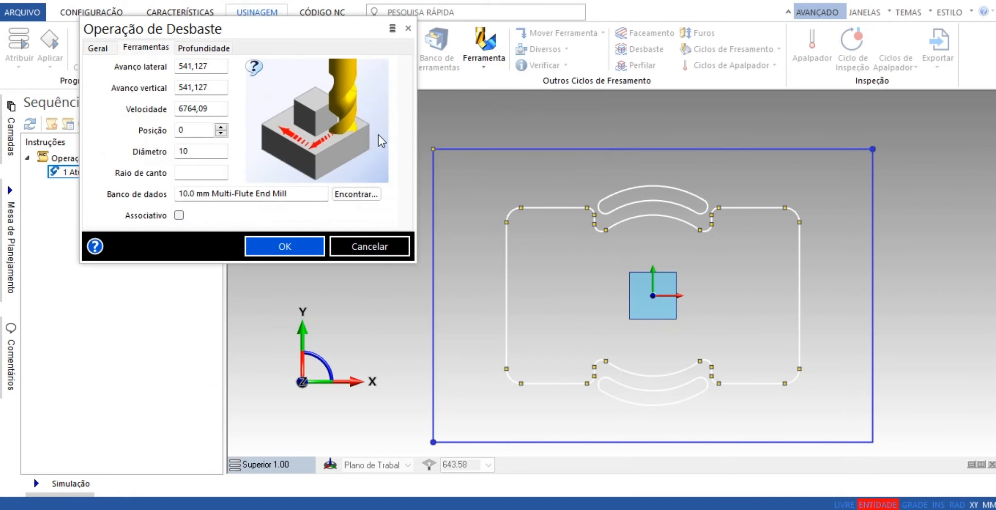
left_click(220, 127)
Set the roughing cut increment to 3 and depth to -8, and generate the operation.
left_click(214, 49)
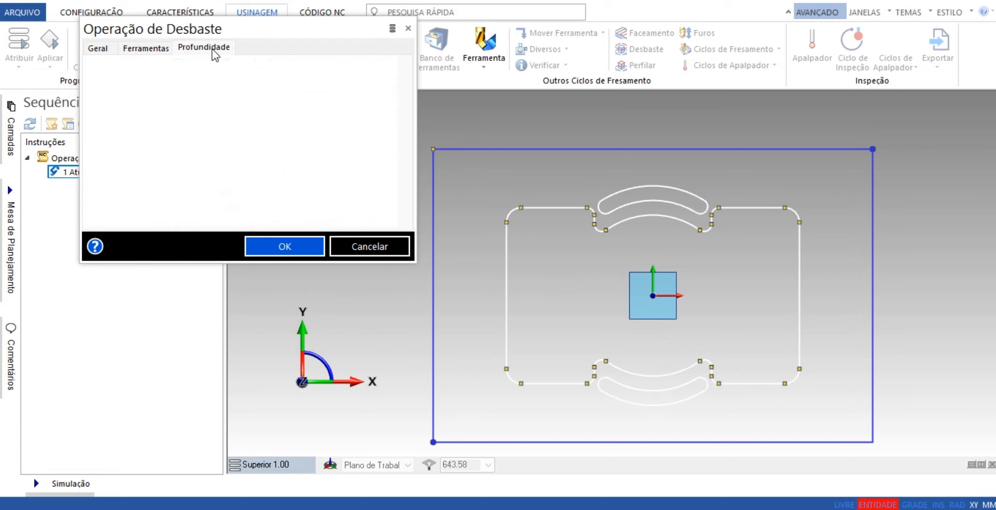
left_click(202, 108)
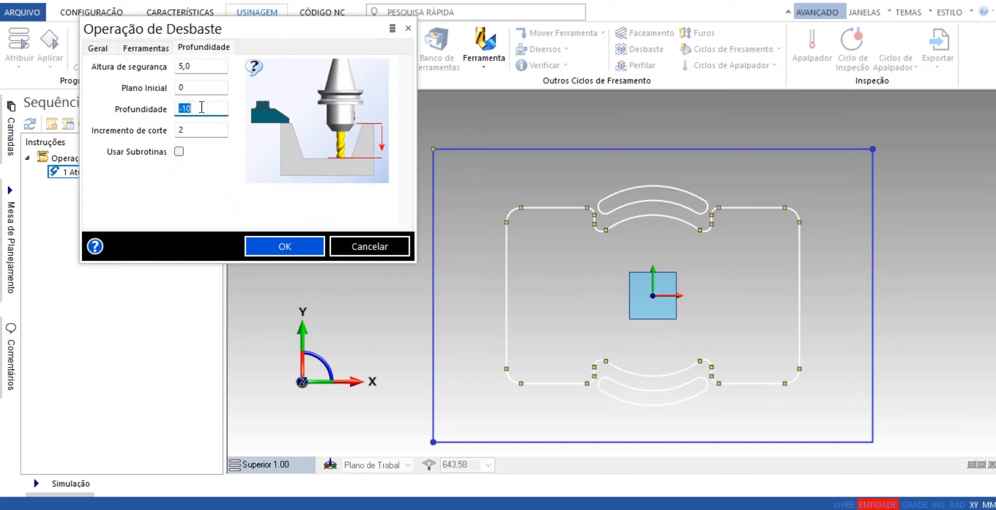
left_click(193, 130)
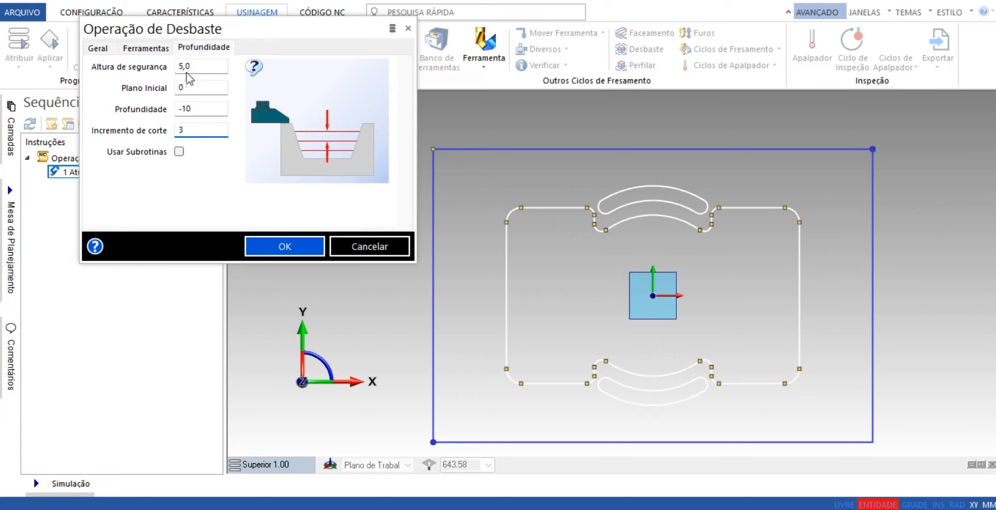
left_click(202, 110)
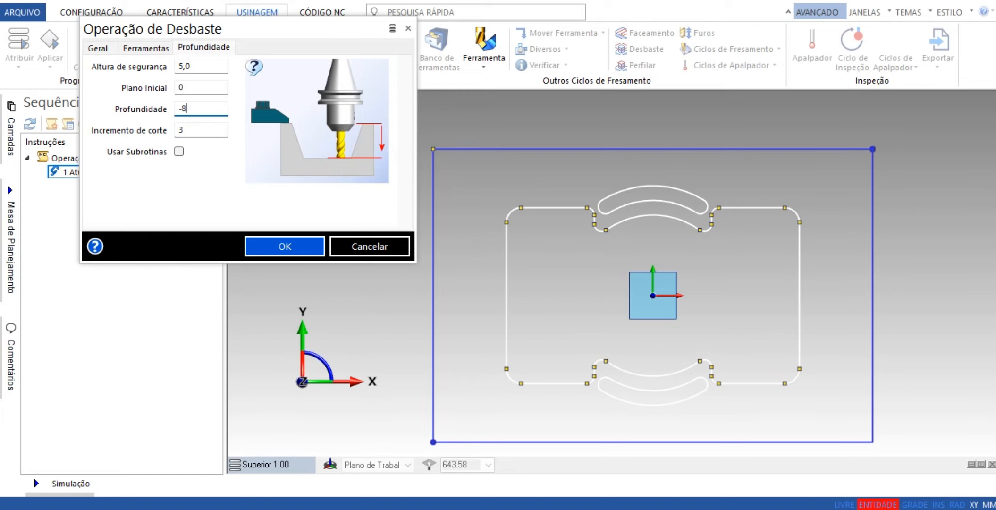
left_click(278, 247)
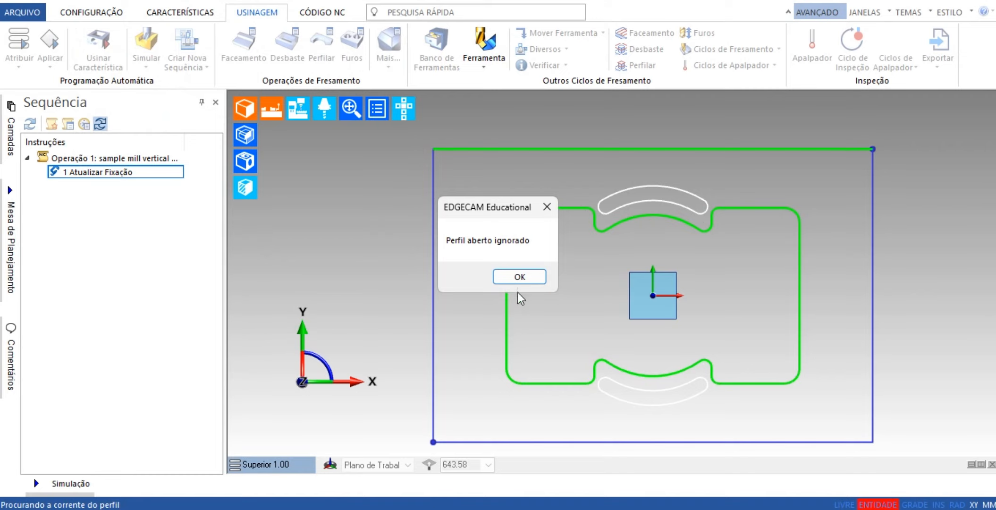
left_click(522, 277)
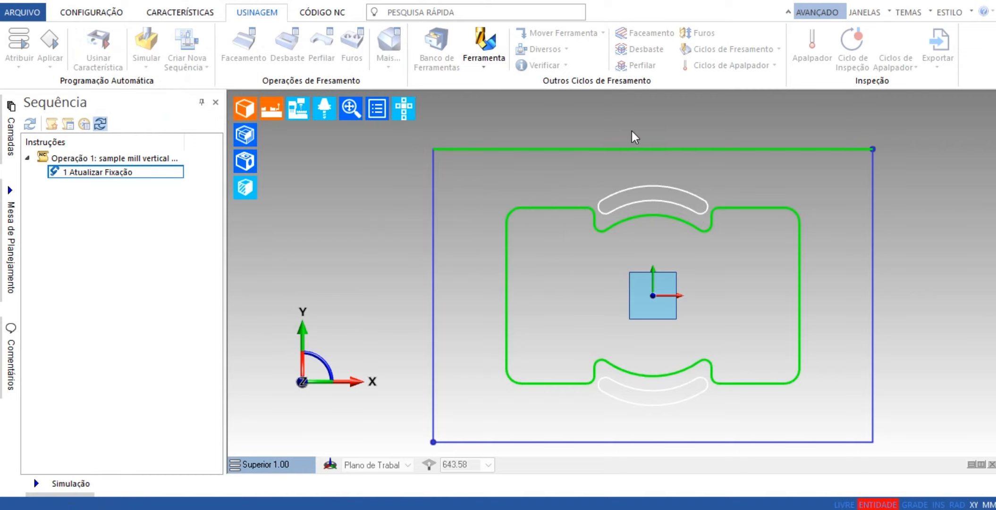
Add a Troca de Ferramenta move after the roughing operation, moving Z first with stop type Nenhuma.
scroll(803, 377, "down", 2)
middle_click_drag(814, 397, 796, 284)
scroll(654, 315, "up", 4)
scroll(653, 315, "down", 2)
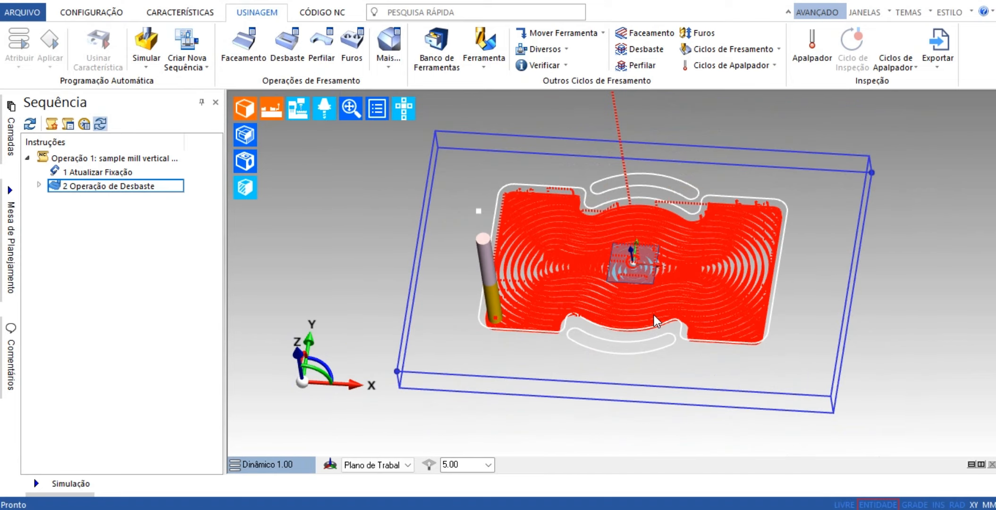
middle_click_drag(654, 315, 757, 358)
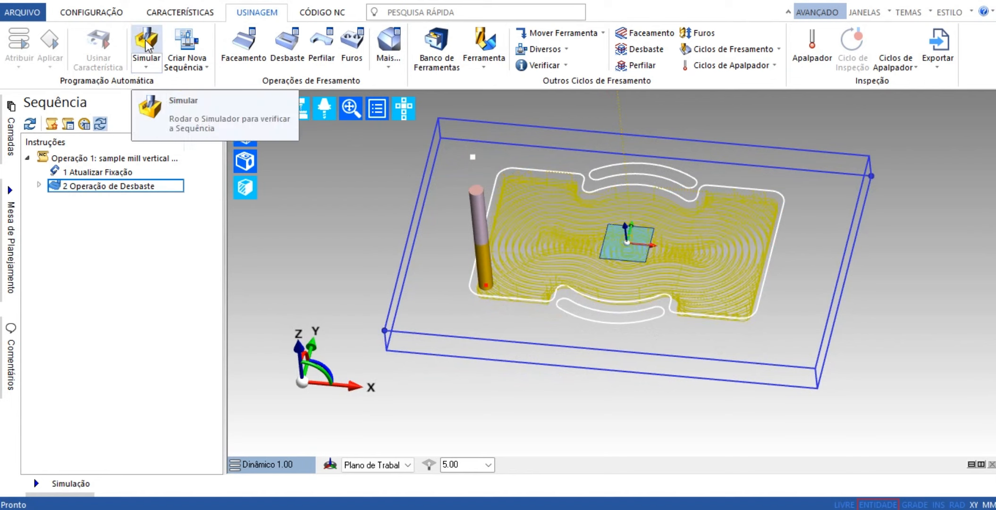
left_click(586, 32)
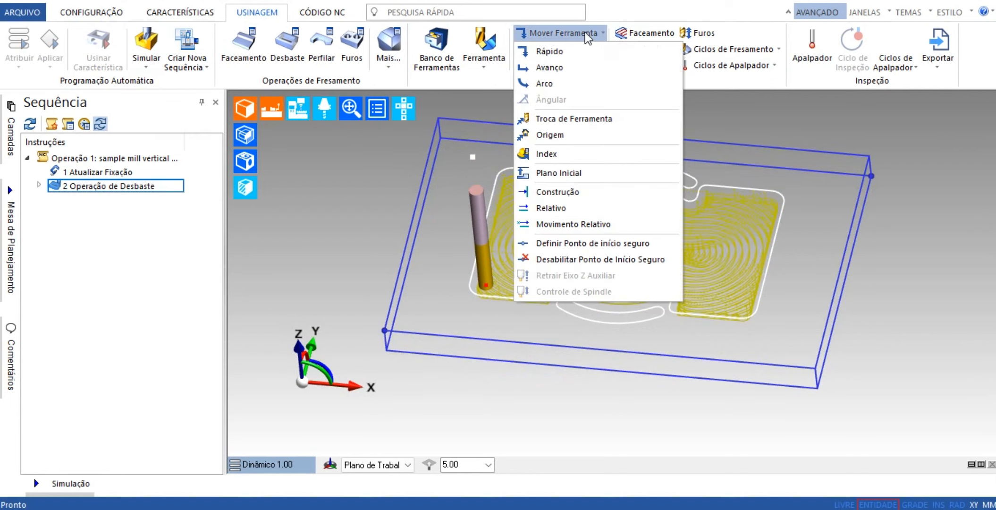
left_click(585, 119)
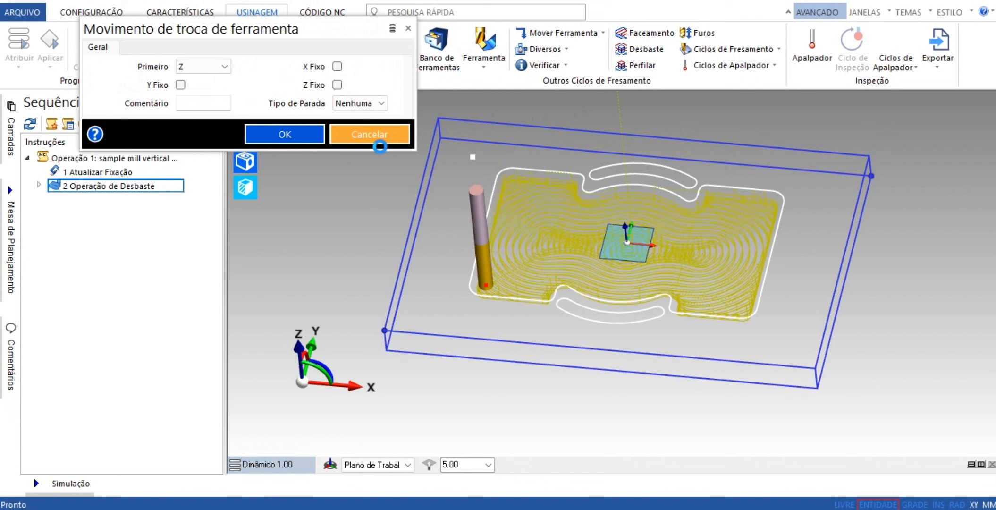
left_click(284, 134)
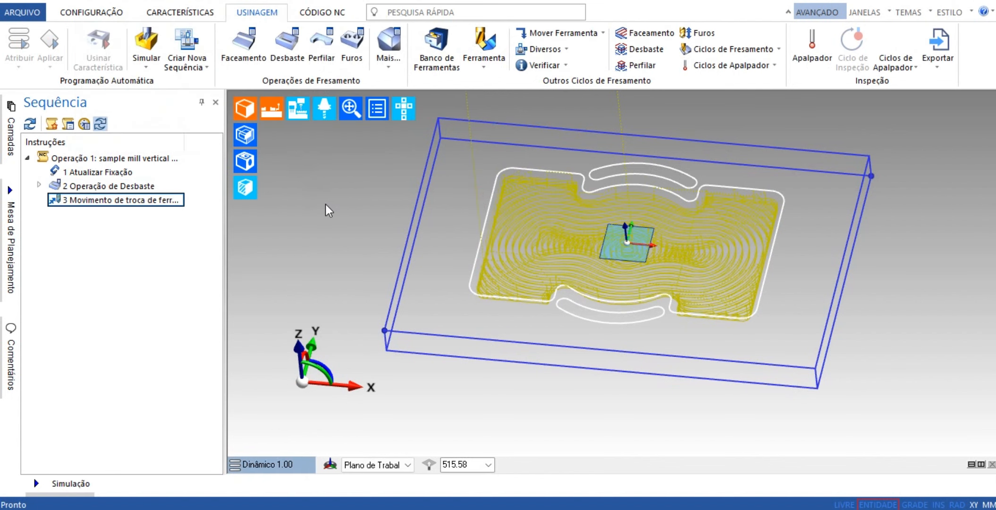
Start a Perfilar operation and select the two curved slot profiles beside the large pocket.
scroll(399, 247, "up", 2)
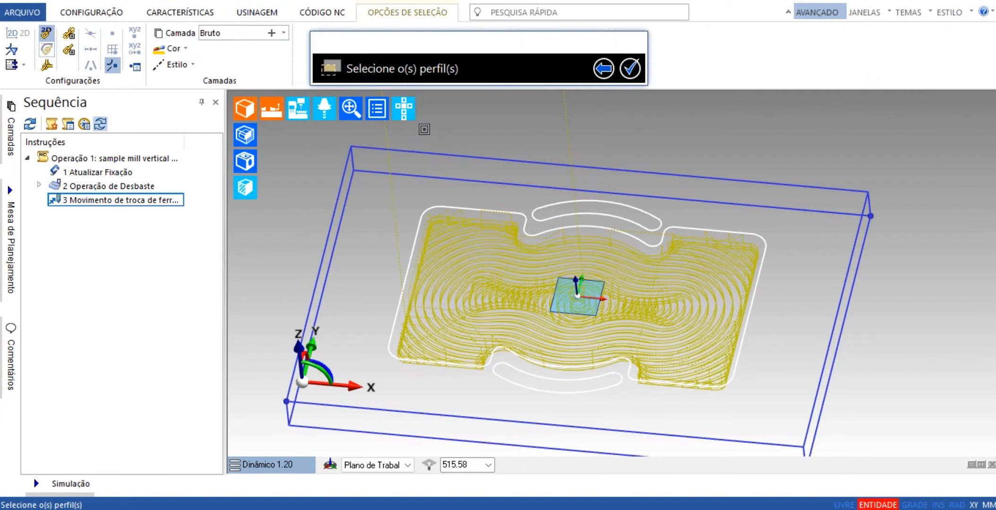
left_click(585, 201)
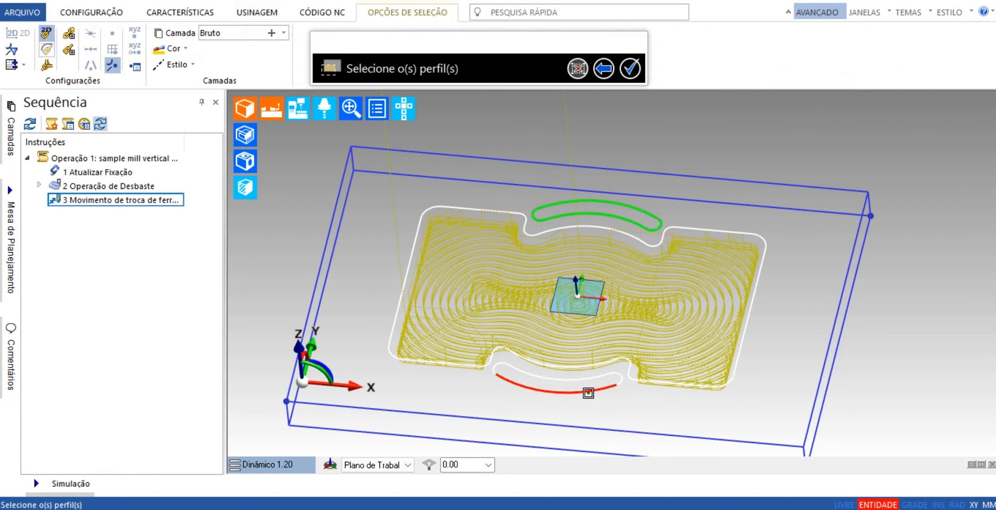
left_click(567, 378)
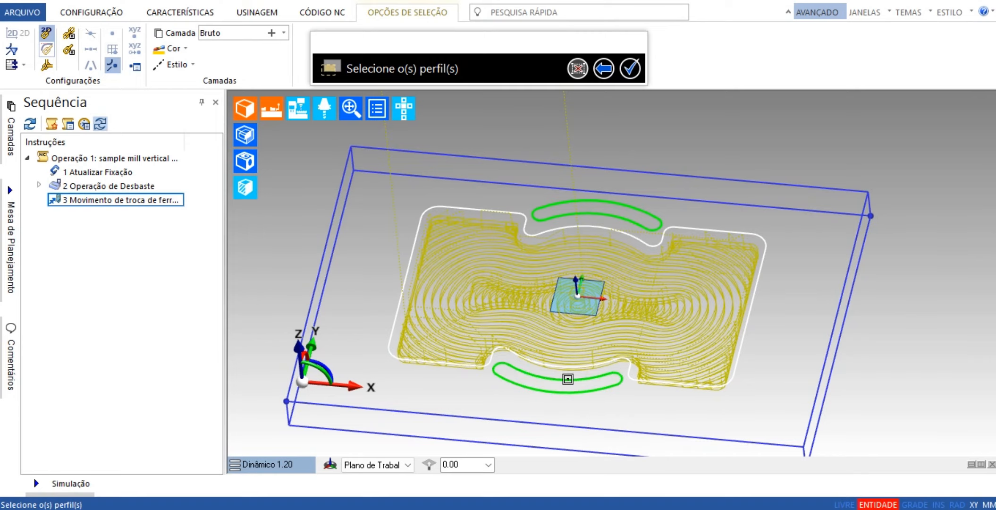
left_click(631, 69)
Examine the start-point and direction markers on both curved slot profiles.
mouse_move(560, 192)
middle_mouse_down()
mouse_move(580, 261)
mouse_move(554, 183)
middle_mouse_up()
left_click(511, 325)
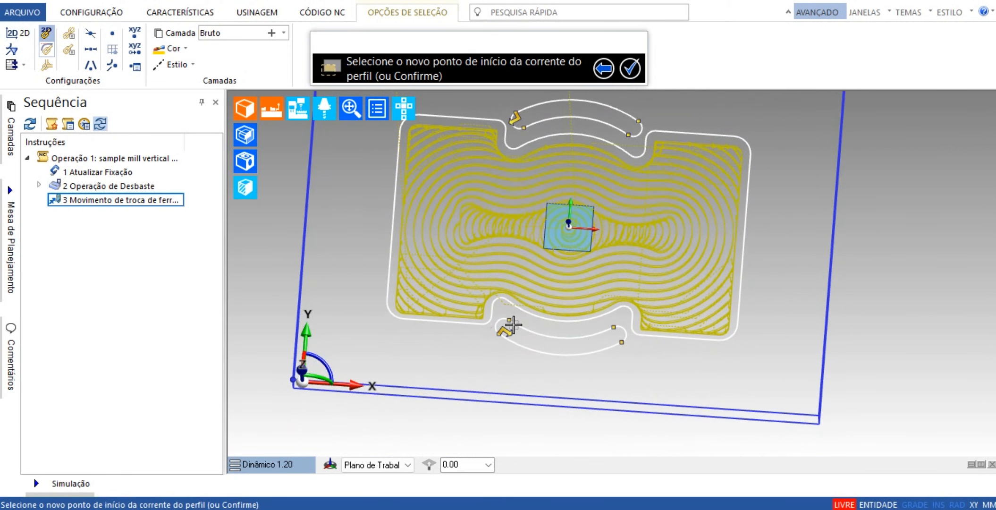
scroll(514, 125, "up", 4)
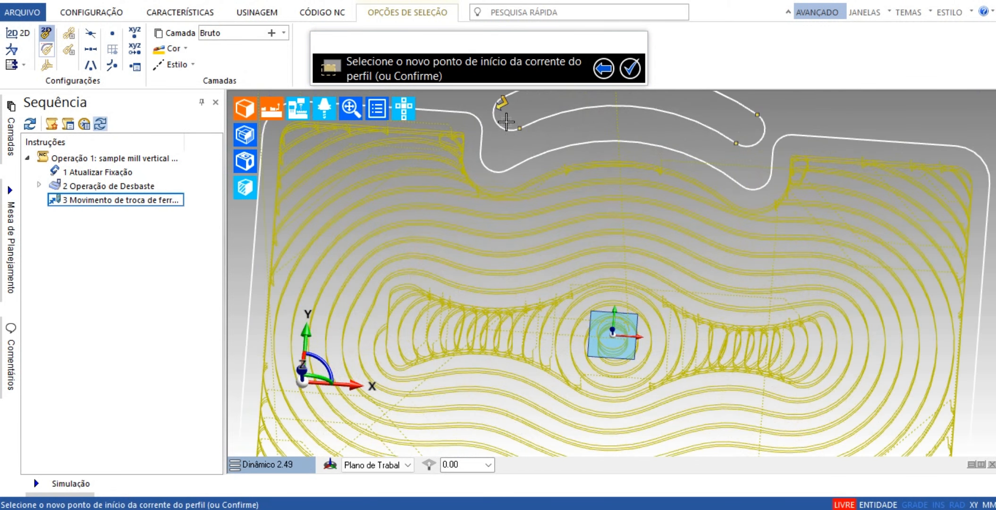
scroll(561, 328, "down", 3)
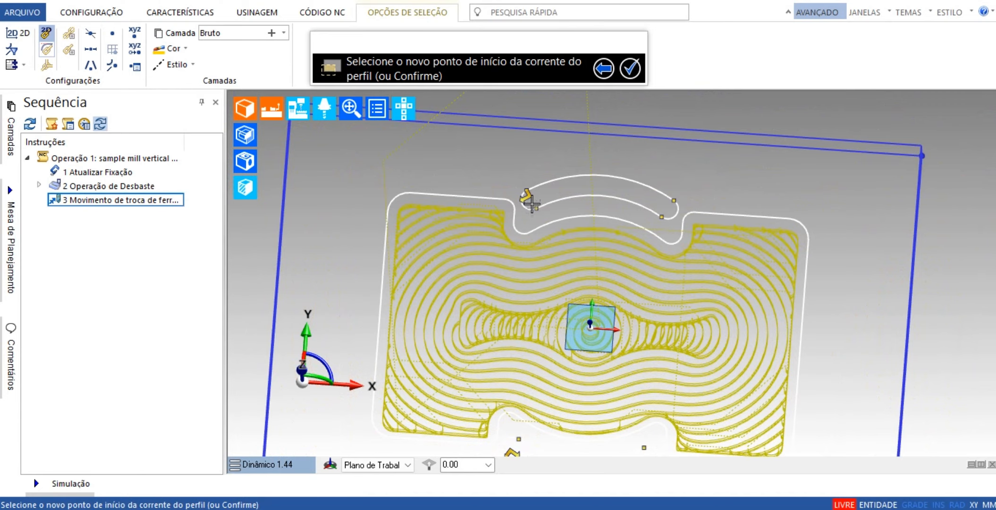
scroll(531, 203, "up", 5)
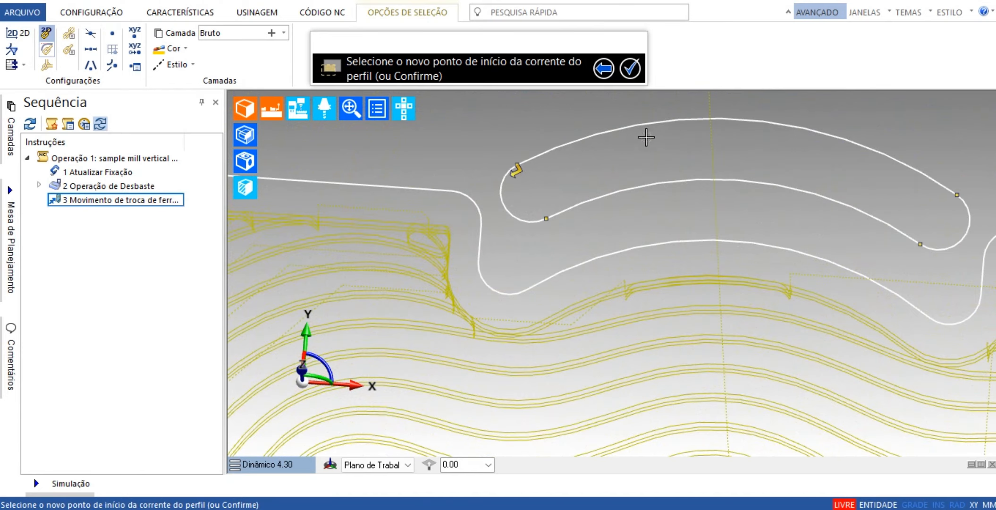
scroll(609, 229, "down", 5)
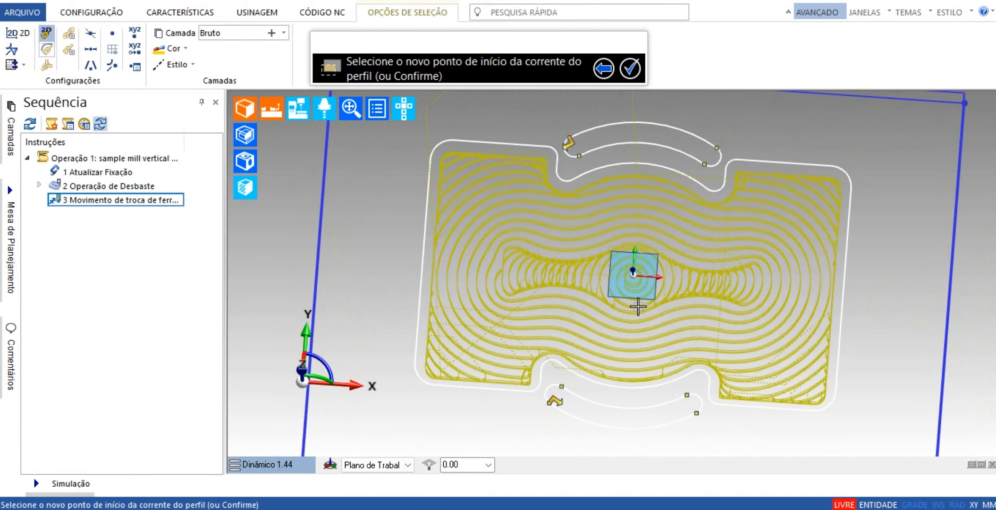
scroll(638, 307, "down", 1)
scroll(606, 324, "up", 6)
scroll(552, 365, "down", 4)
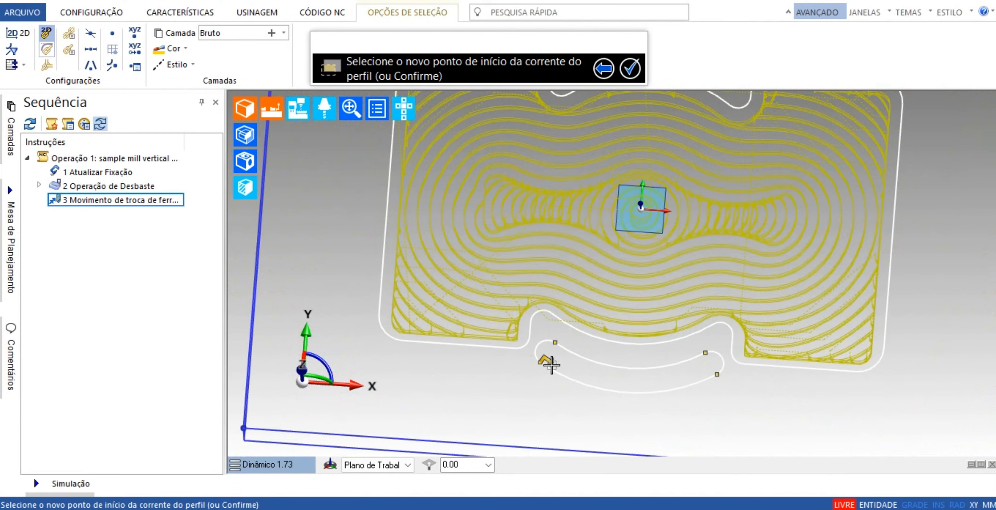
scroll(551, 365, "down", 2)
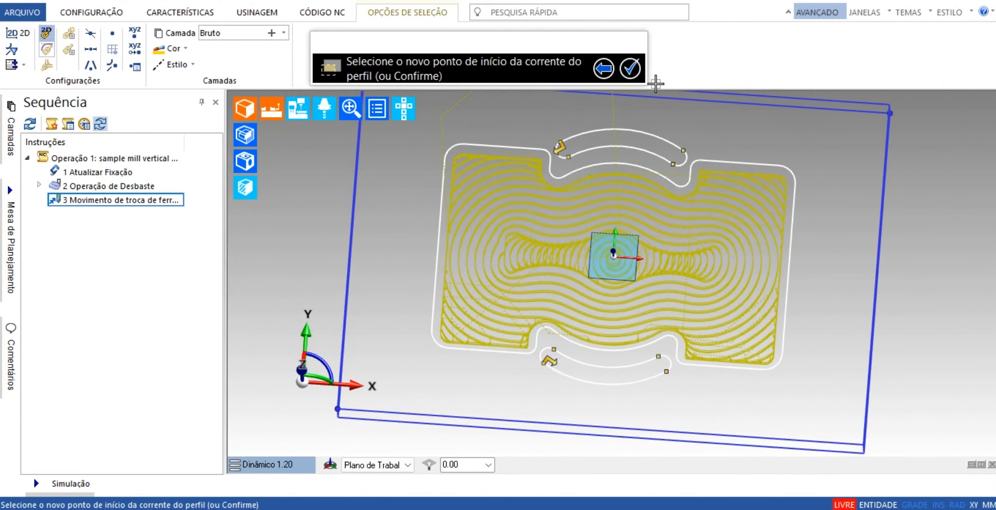
Keep the proposed start and end points on both slot profiles and select no limits.
left_click(629, 70)
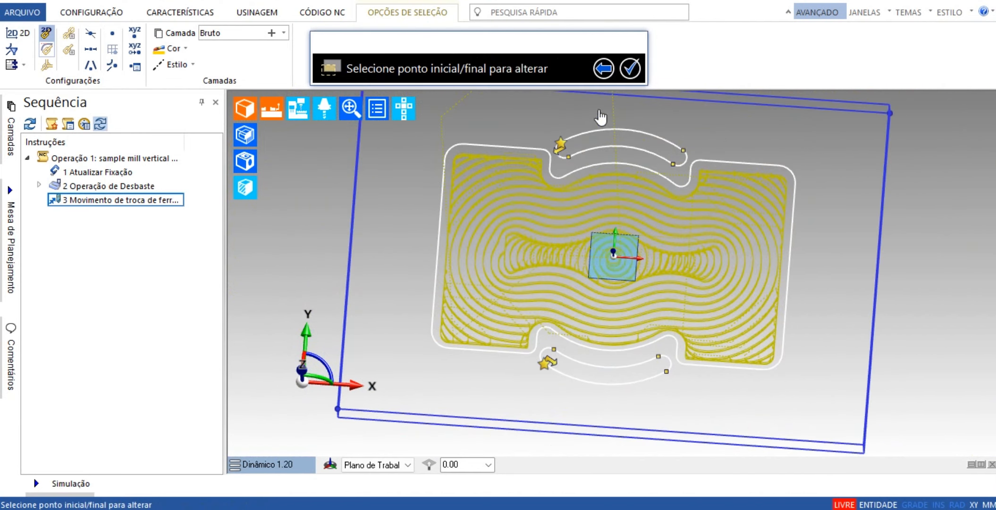
left_click(630, 71)
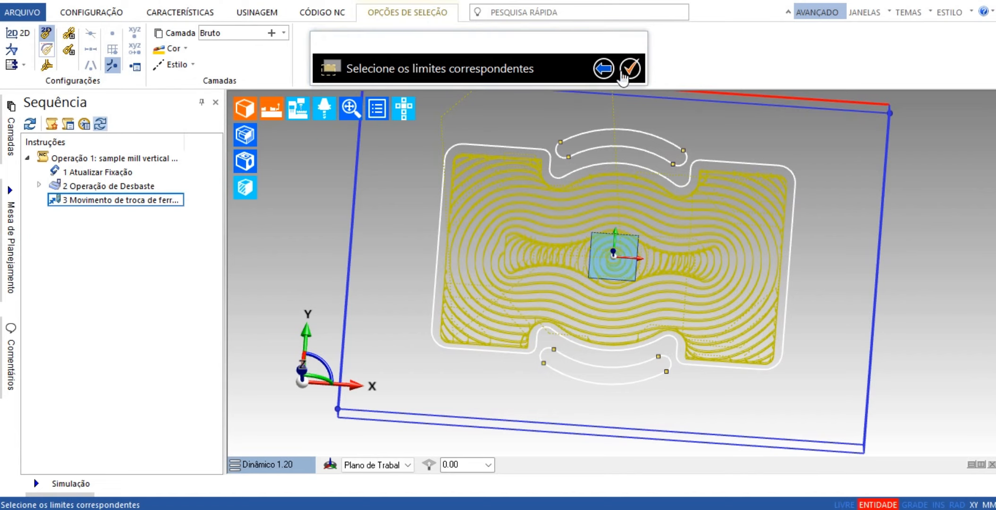
left_click(631, 72)
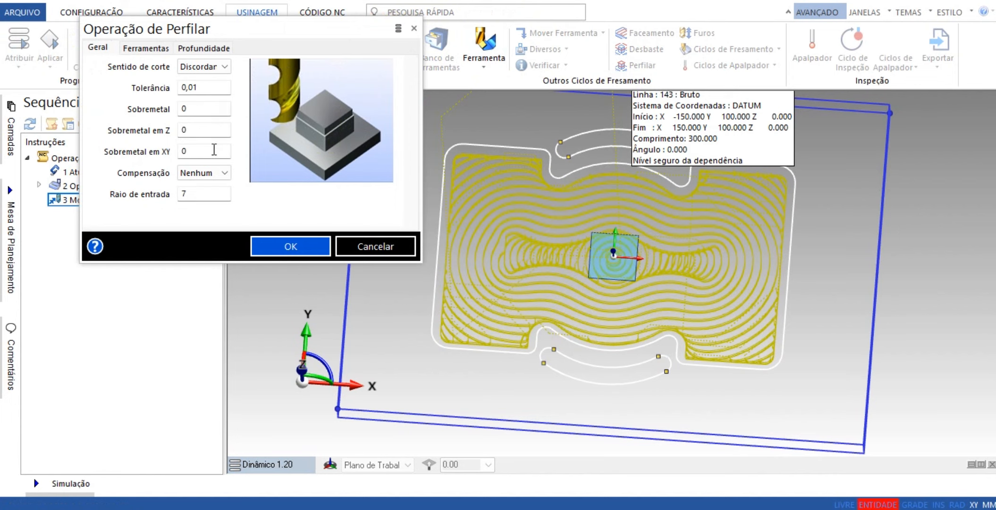
Assign the 7.0 mm Slot Drill - 2 Flute from the tool database to the profiling operation and set its position to 2.
left_click(146, 48)
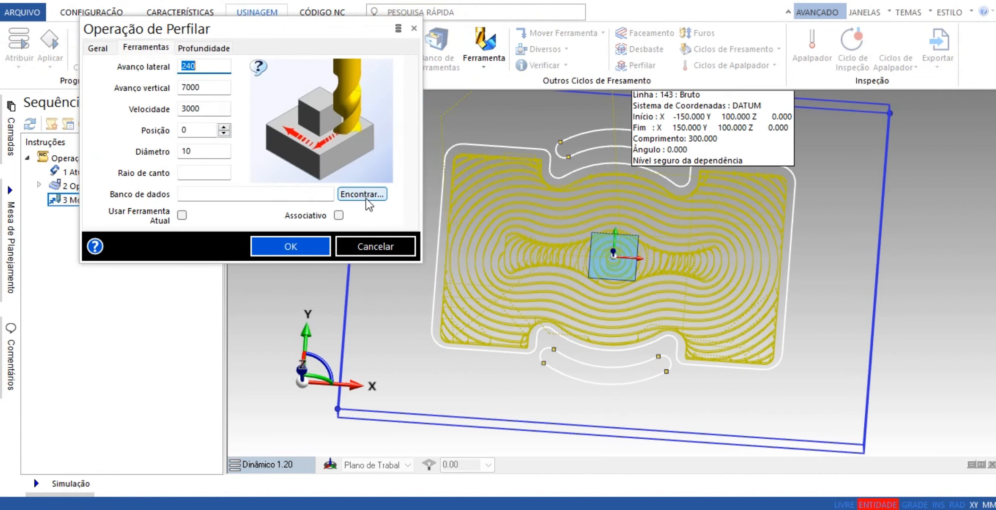
left_click(361, 194)
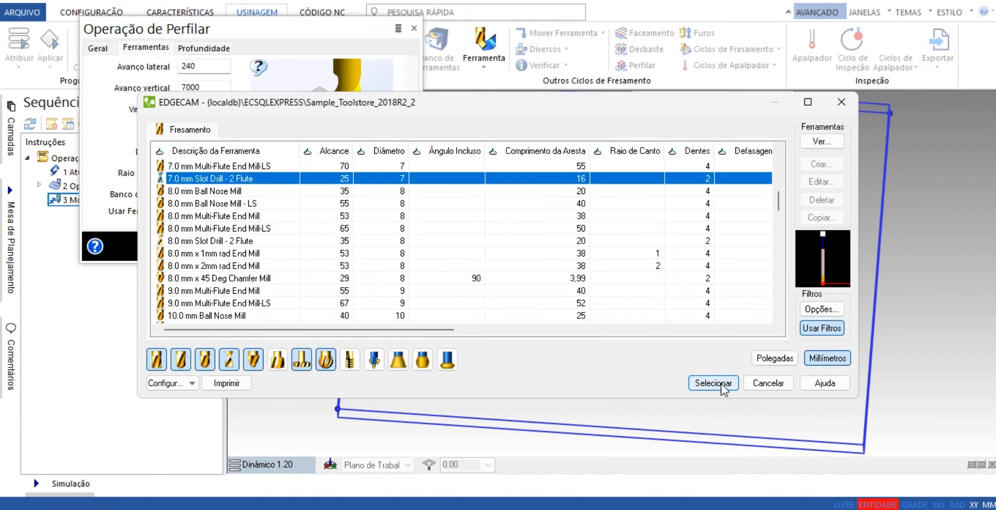
left_click(712, 383)
left_click(224, 128)
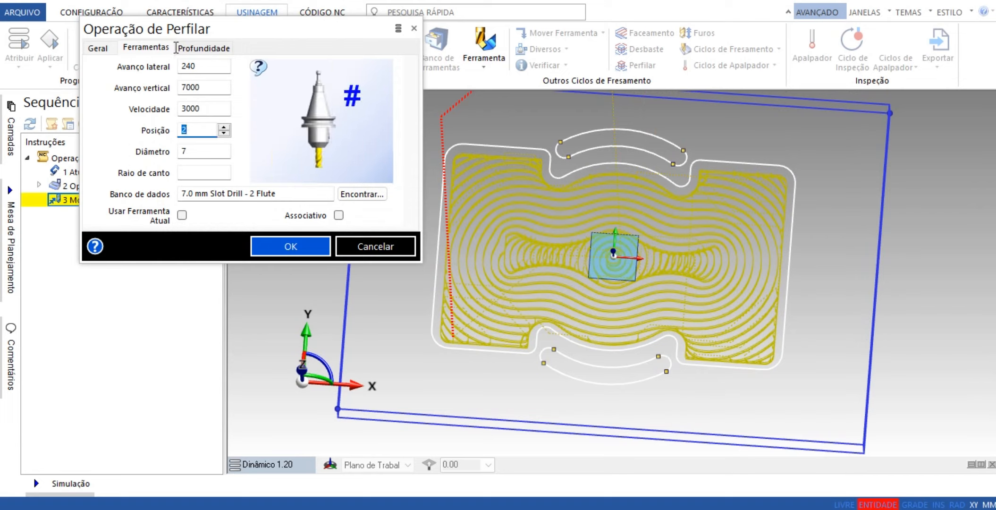
Set the profiling depth to -3 and generate the operation on both curved slots.
left_click(194, 47)
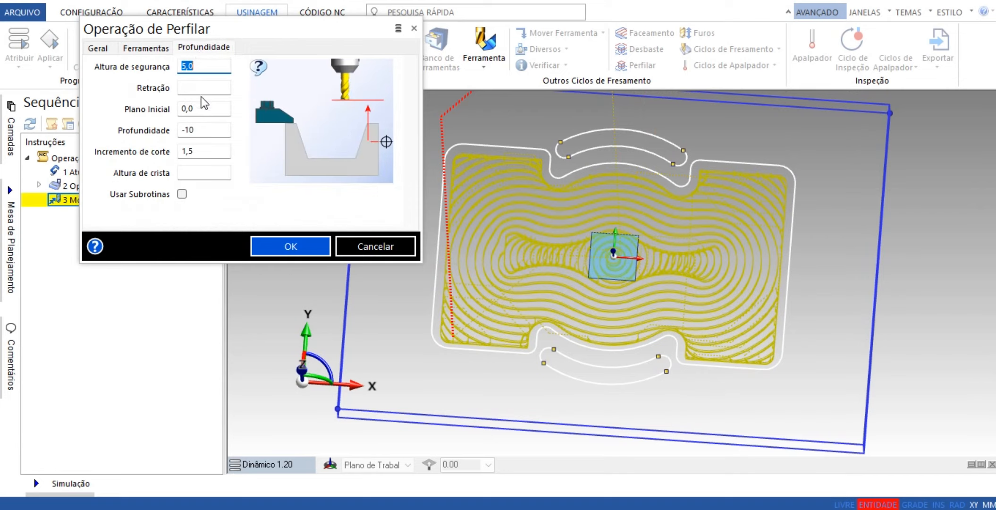
left_click(205, 130)
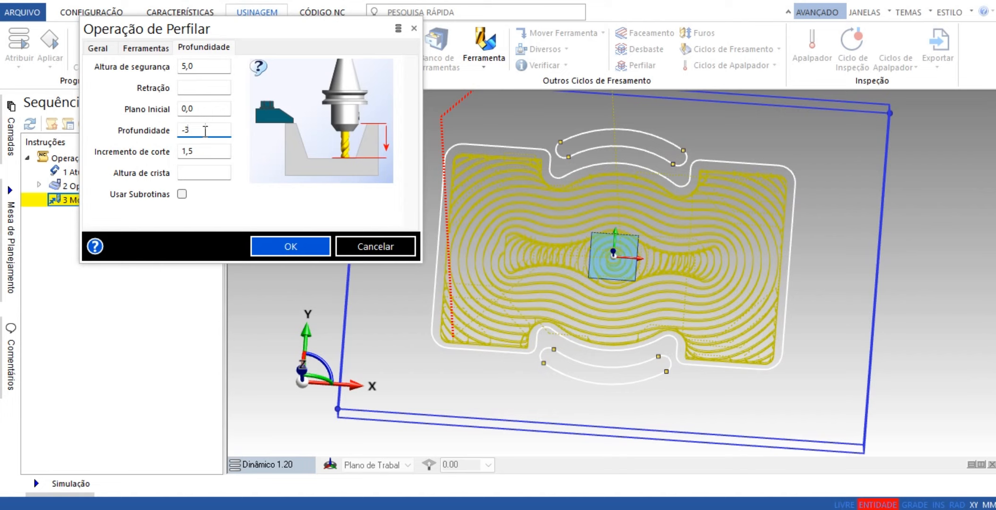
type("-3")
left_click(272, 245)
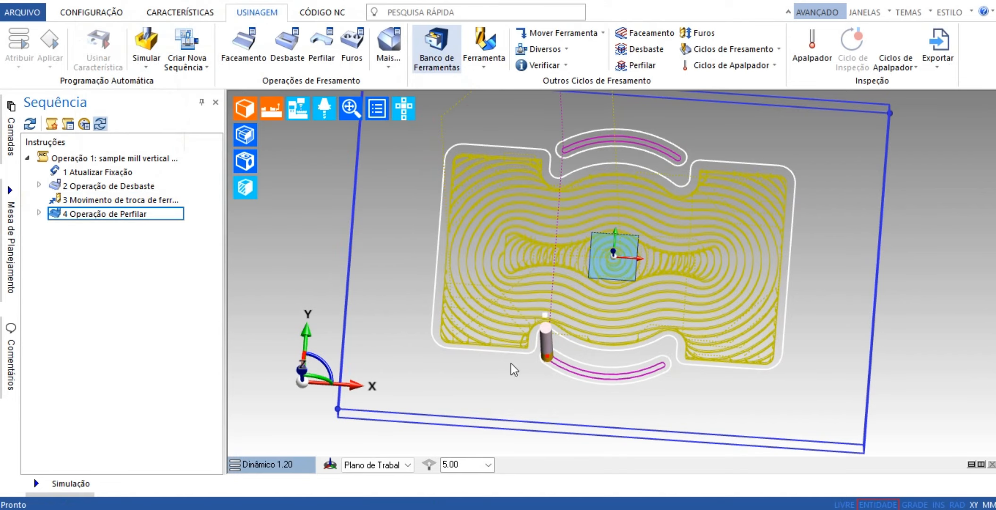
Add a Troca de Ferramenta move after the profiling operation, moving Z first with stop type Nenhuma.
middle_click_drag(590, 381, 607, 228)
scroll(607, 228, "up", 3)
scroll(590, 266, "up", 2)
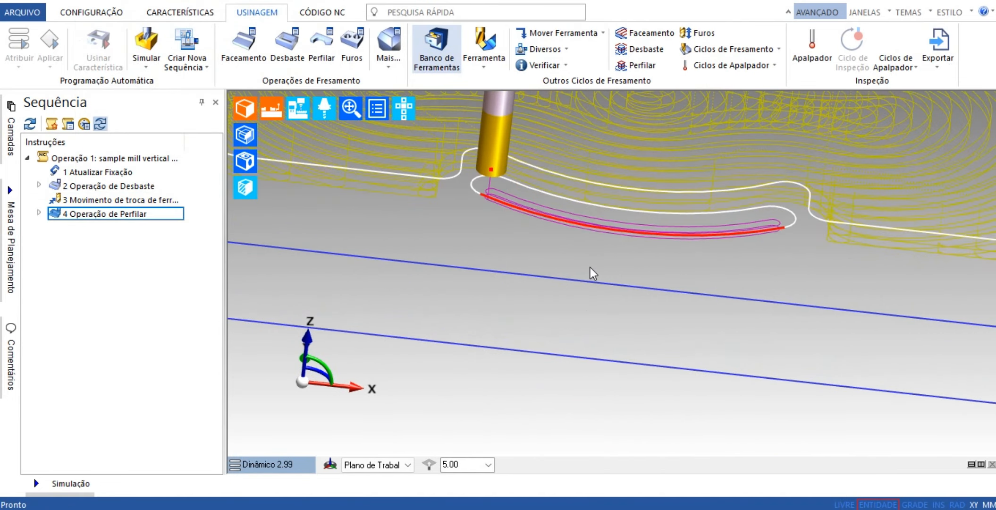
scroll(590, 265, "up", 2)
middle_click_drag(579, 270, 543, 360)
scroll(589, 313, "down", 6)
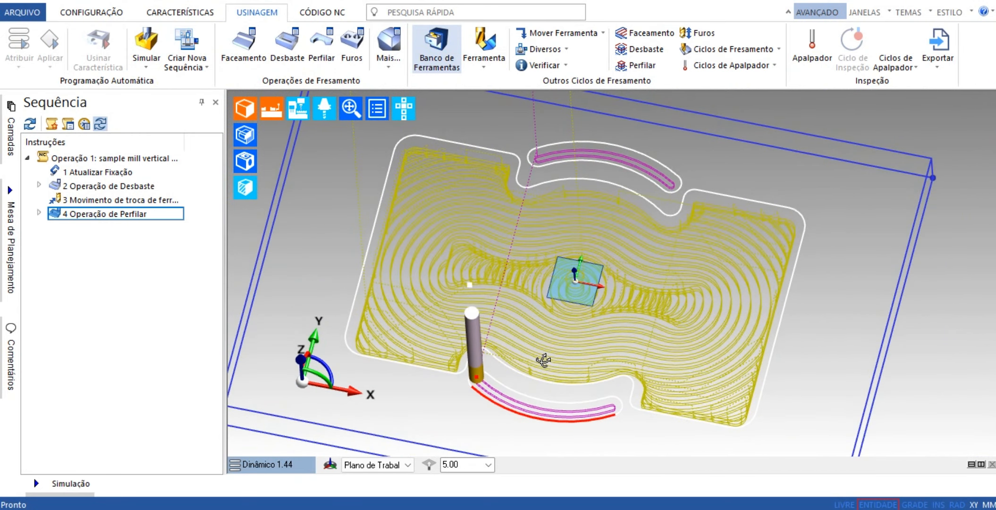
left_click(588, 37)
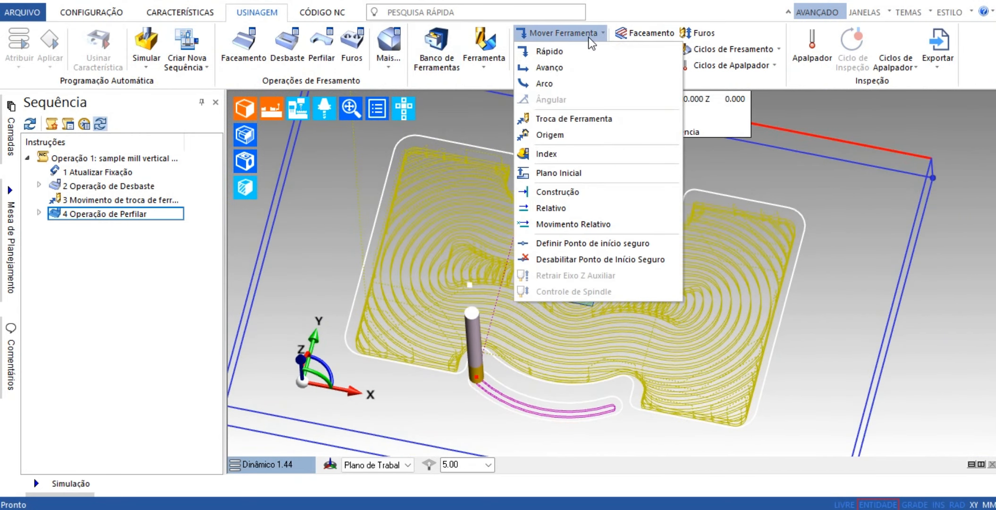
left_click(576, 118)
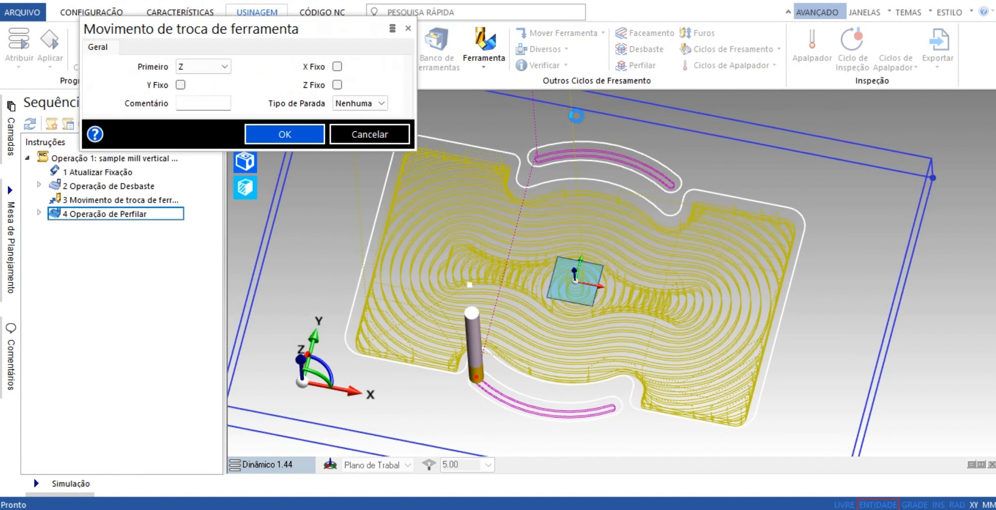
left_click(280, 132)
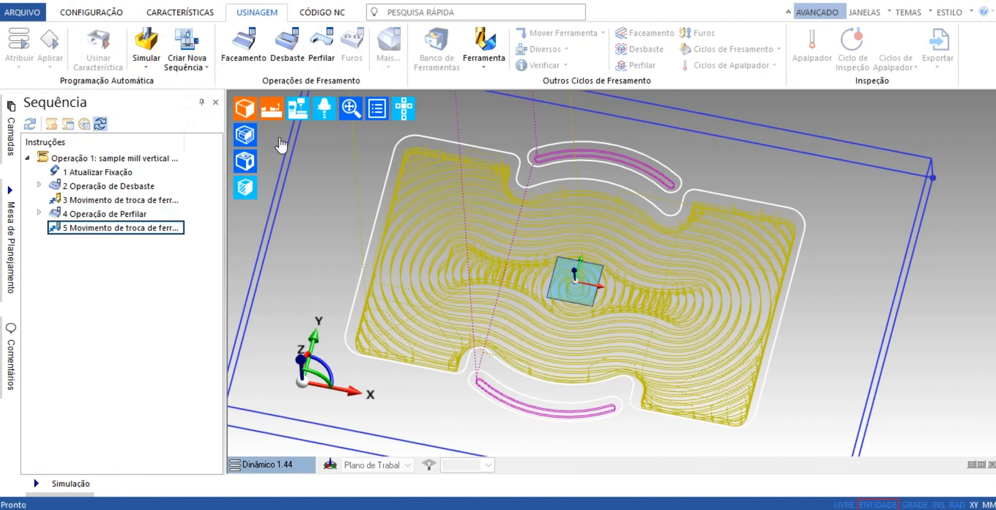
Simulate the whole machining sequence on the stock and raise the playback speed.
left_click(145, 45)
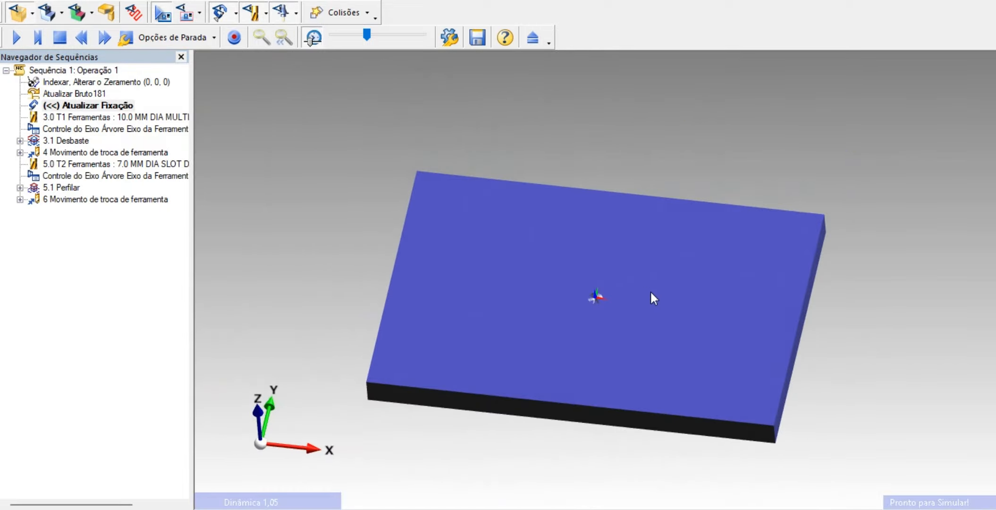
left_click(16, 38)
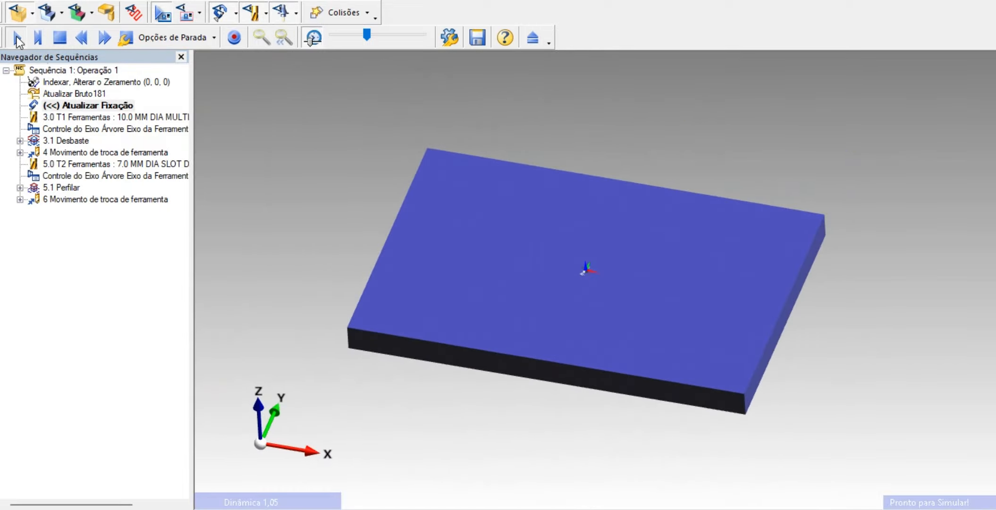
scroll(591, 283, "up", 6)
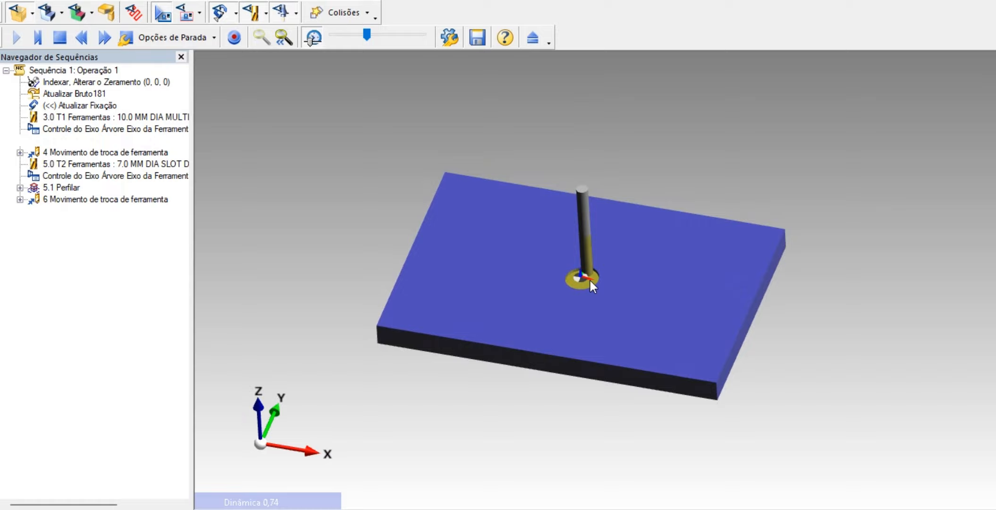
middle_click_drag(590, 280, 546, 272)
scroll(561, 252, "down", 2)
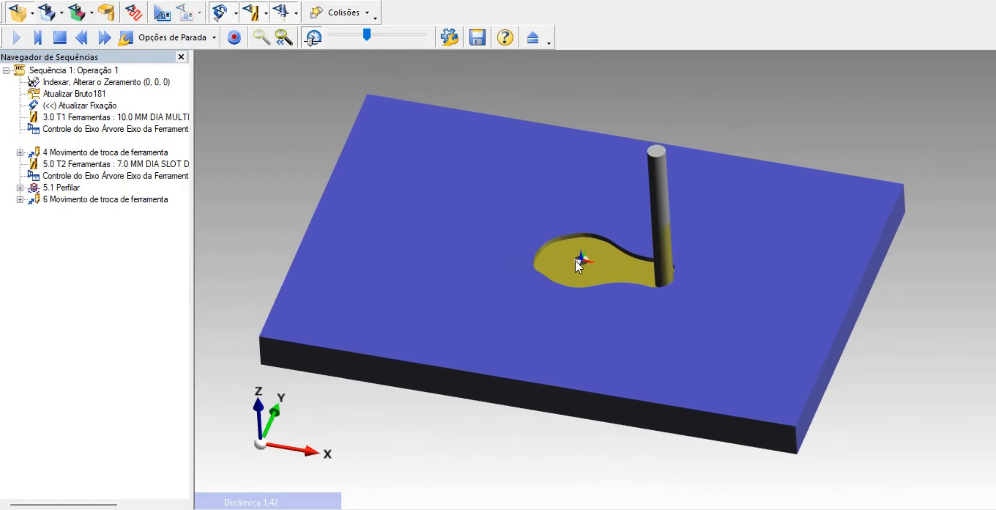
left_click_drag(366, 35, 403, 38)
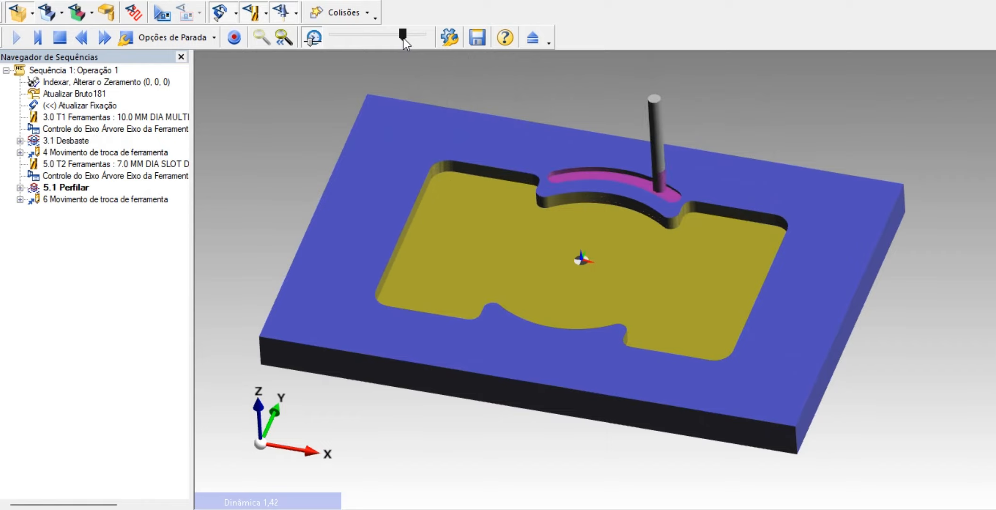
Inspect the simulated plate's pocket and curved slots from several angles, and return to the machining sequence.
scroll(538, 225, "down", 5)
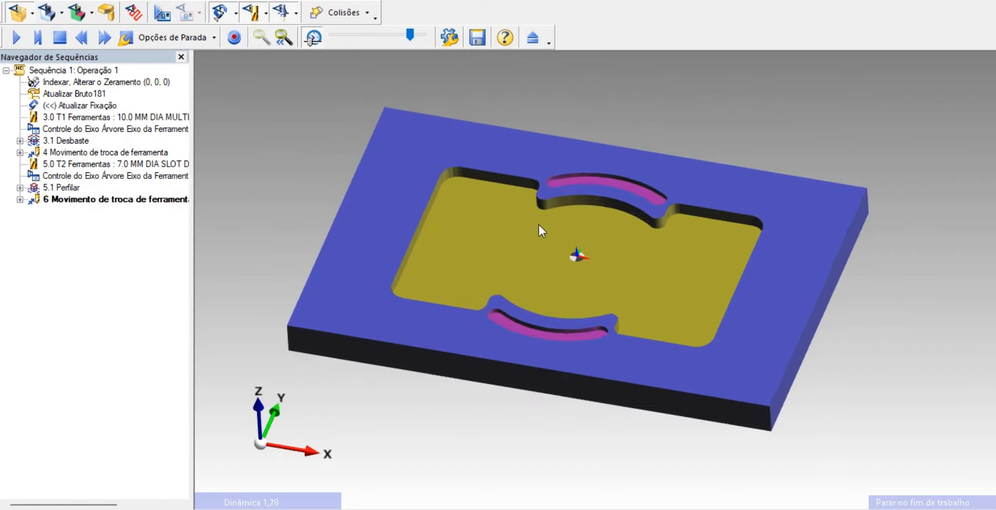
middle_click_drag(538, 224, 666, 363)
scroll(664, 358, "up", 3)
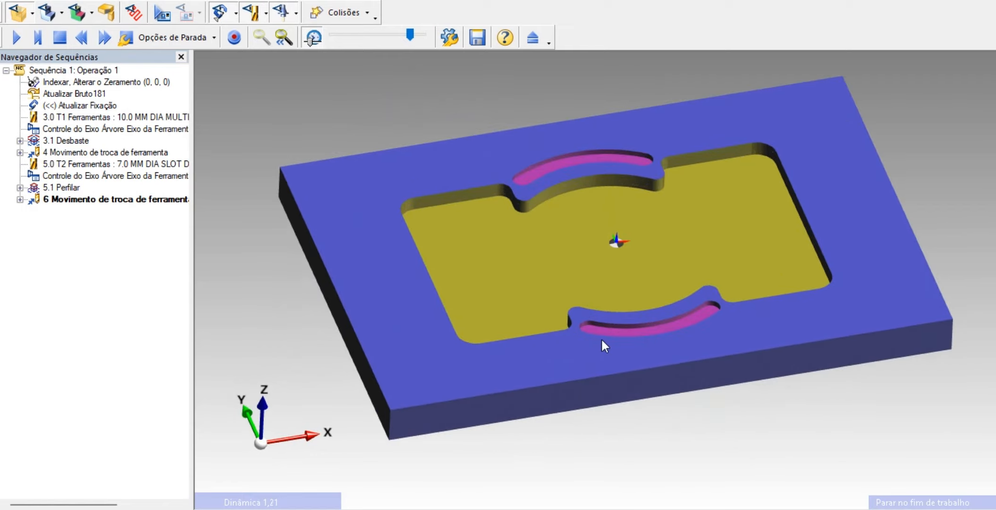
right_click(628, 329)
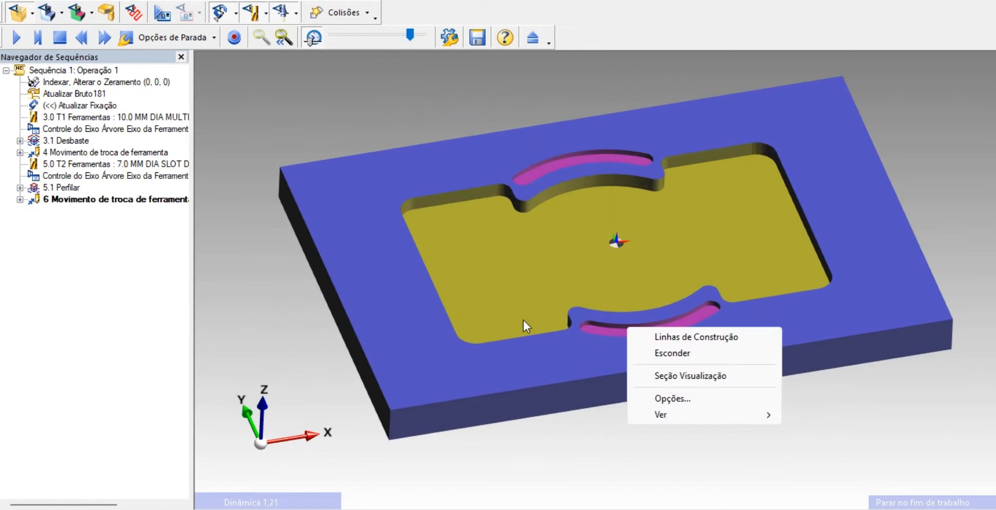
left_click(860, 397)
scroll(708, 314, "up", 1)
middle_click_drag(699, 309, 487, 322)
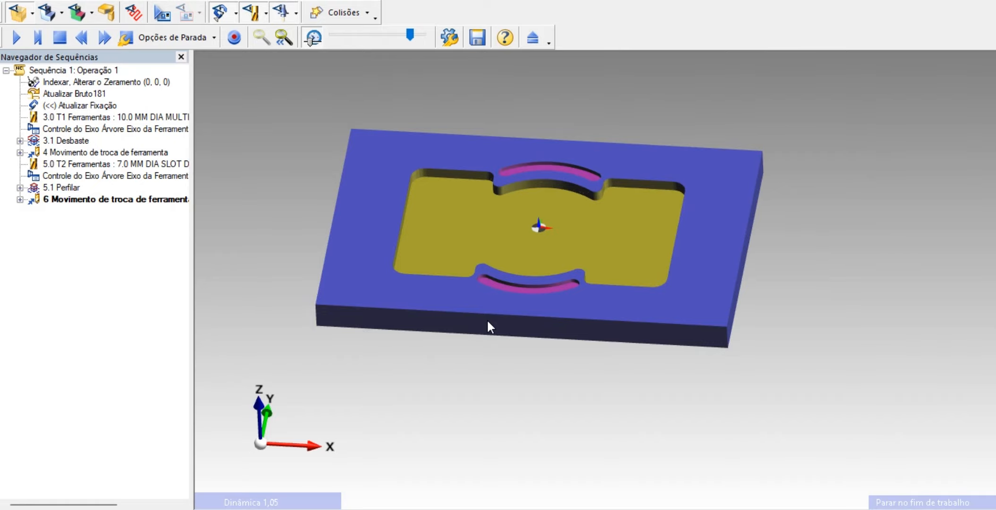
left_click(534, 40)
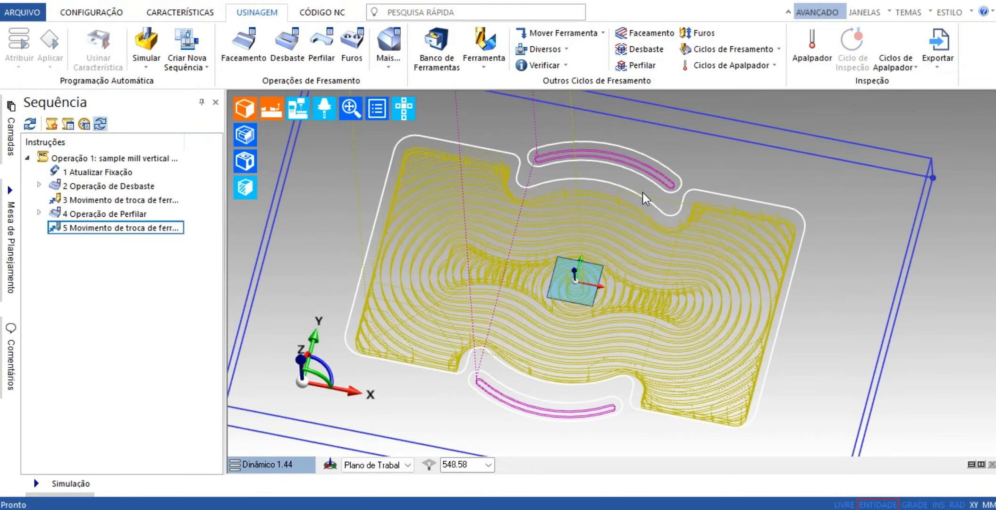
middle_click_drag(612, 335, 615, 315)
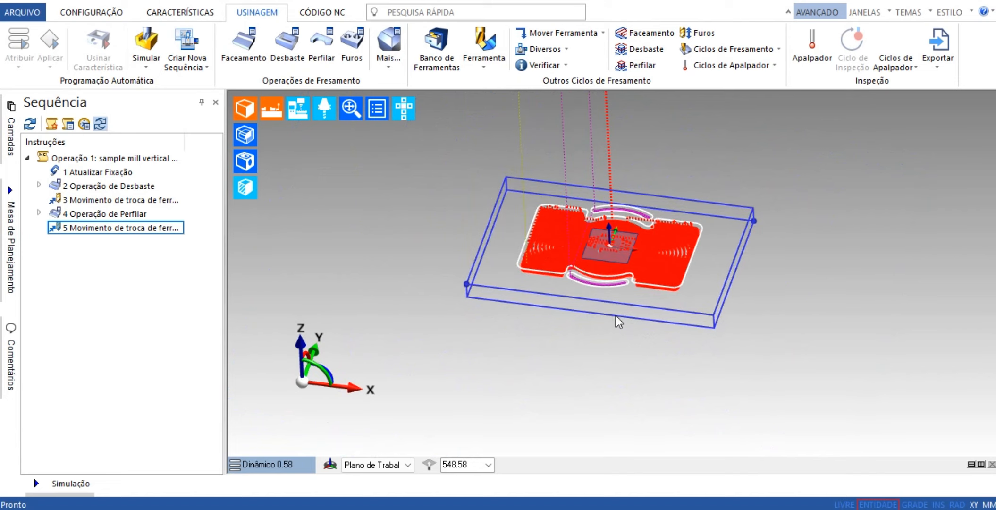
Open the drawing TRABALHANDO_COM_MODELO_DO_AUTOCAD..DWG from the videos m3 folder.
left_click(614, 313)
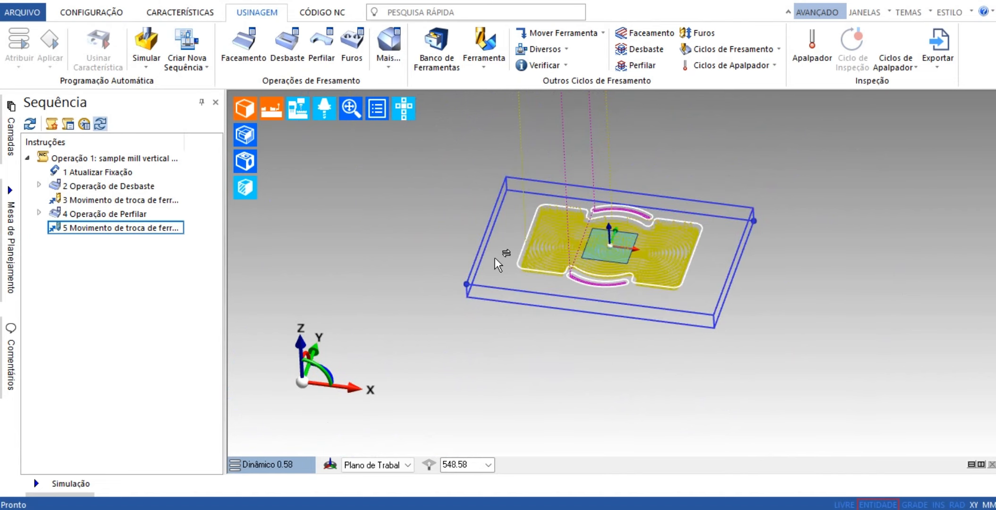
left_click(18, 11)
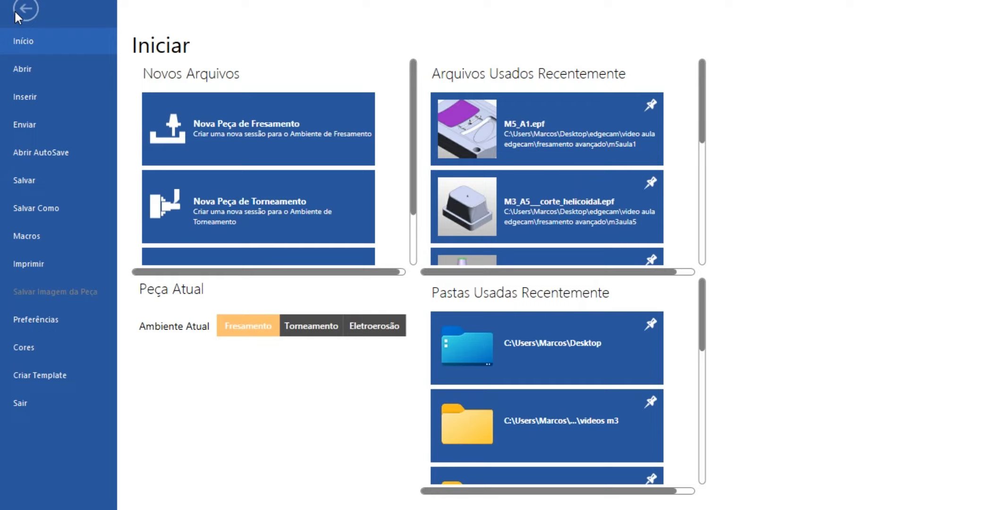
left_click(26, 67)
left_click(241, 217)
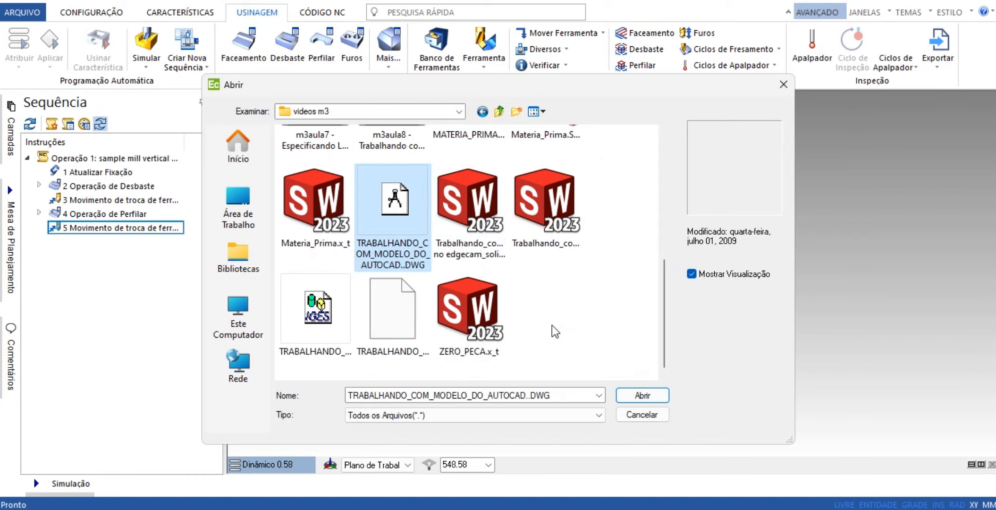
left_click(657, 397)
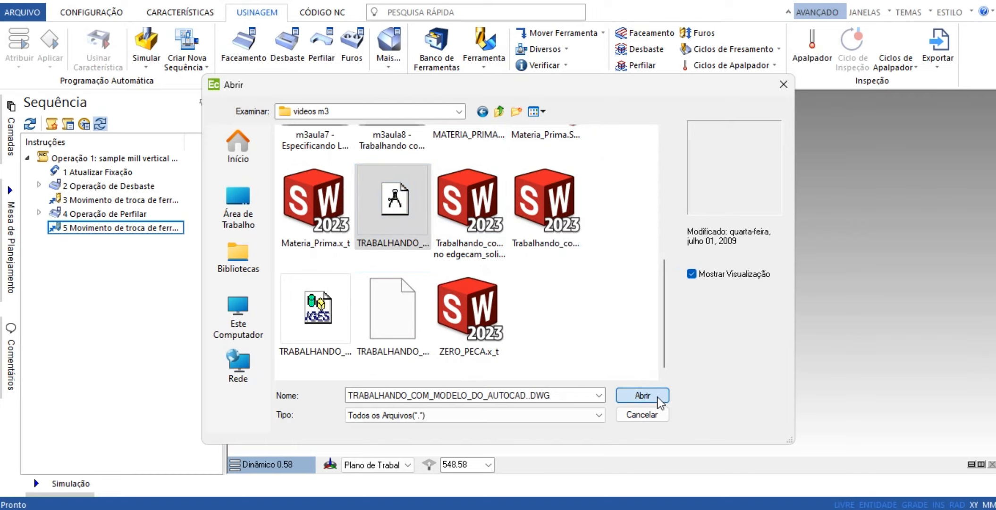
left_click(510, 284)
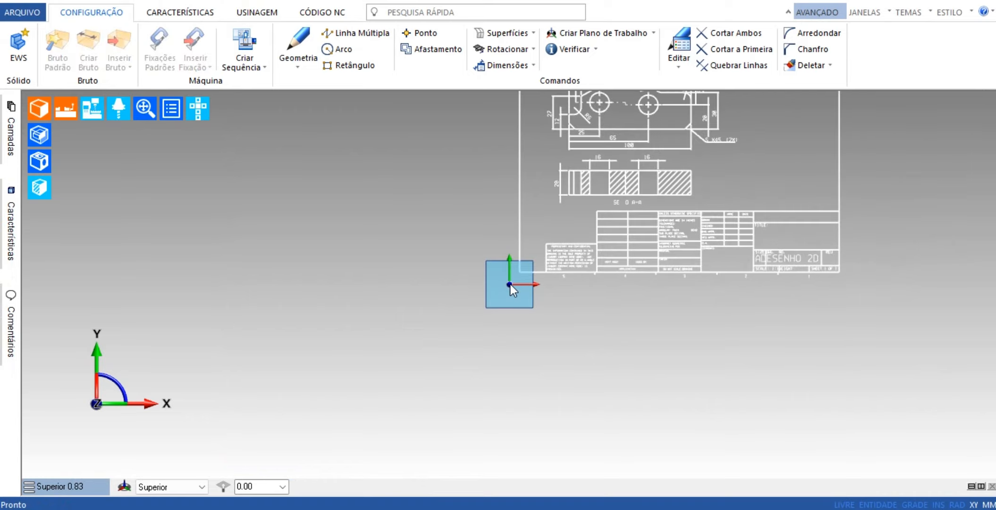
Delete the sheet frame, title block, section view, dimensions and holes' vertical centre lines, keeping the part profile and its two holes.
scroll(605, 135, "up", 5)
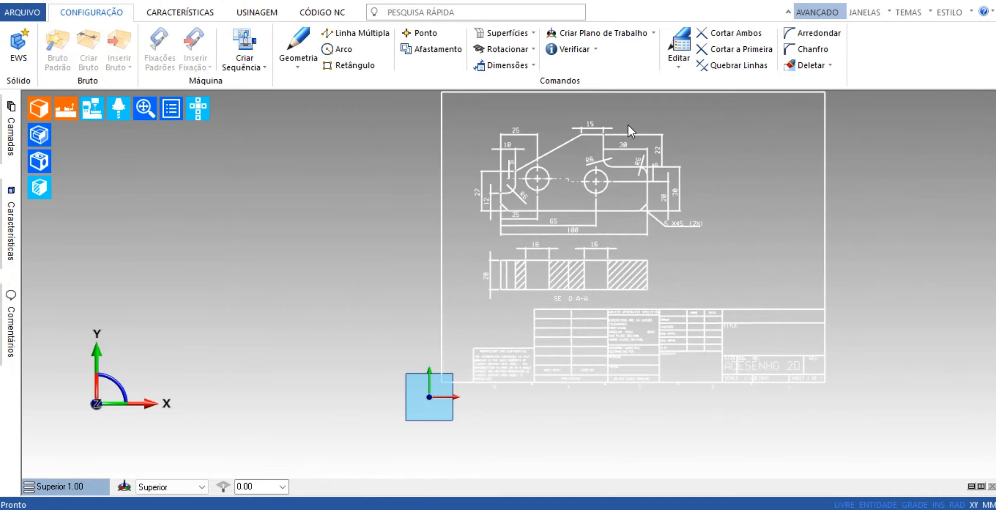
scroll(649, 127, "down", 2)
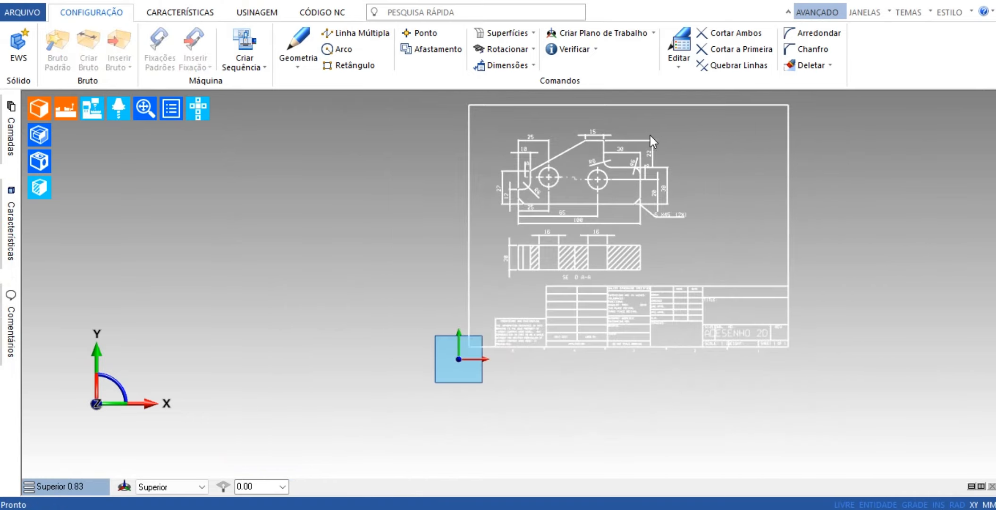
scroll(675, 125, "up", 2)
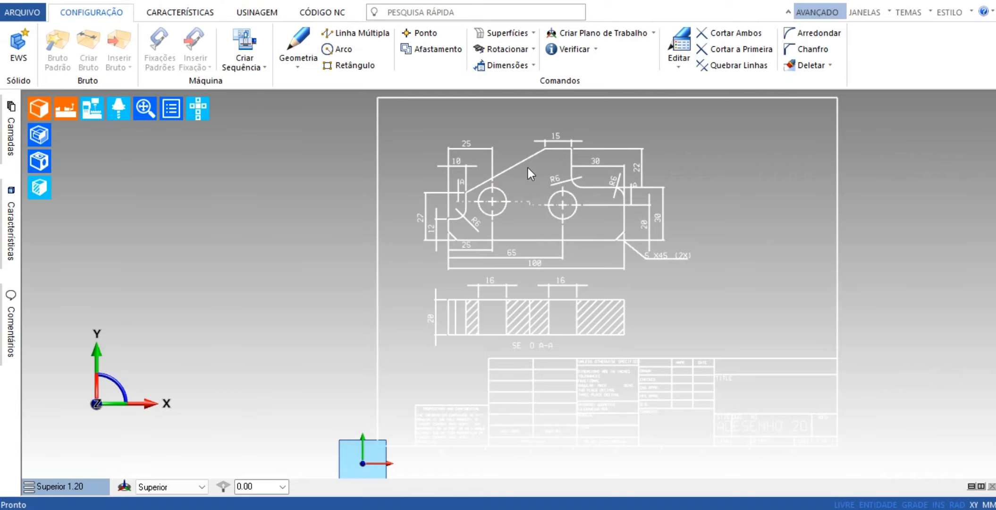
scroll(596, 305, "down", 2)
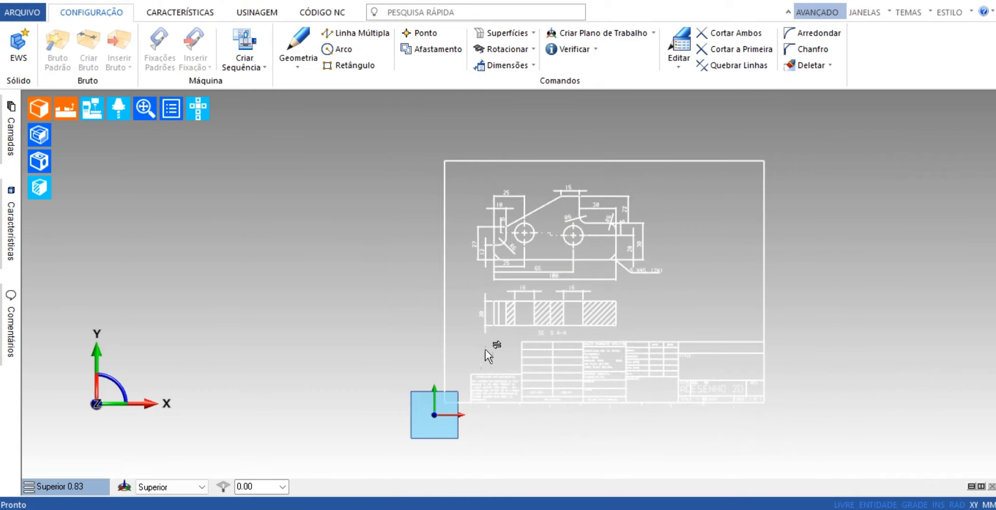
left_click(814, 67)
left_click(811, 96)
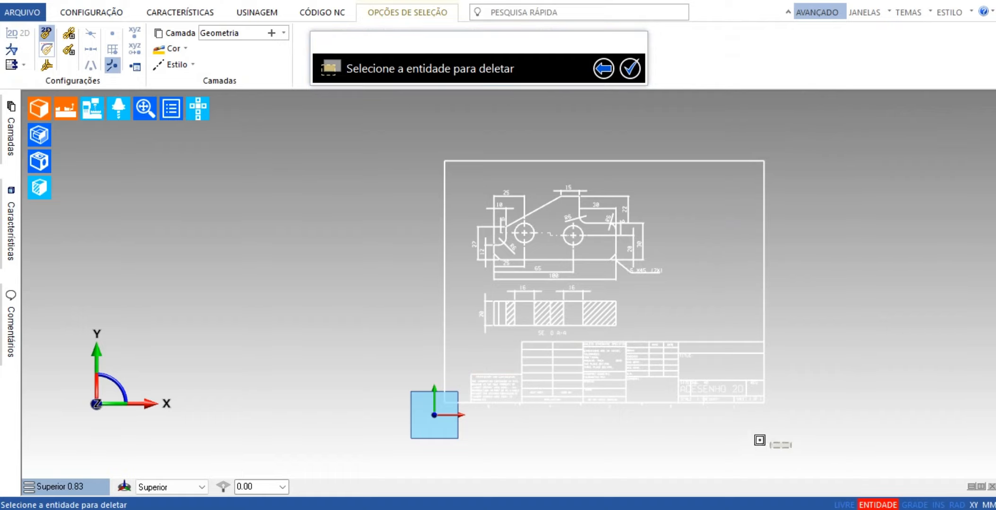
mouse_move(791, 449)
left_mouse_down()
mouse_move(387, 323)
mouse_move(355, 266)
left_mouse_up()
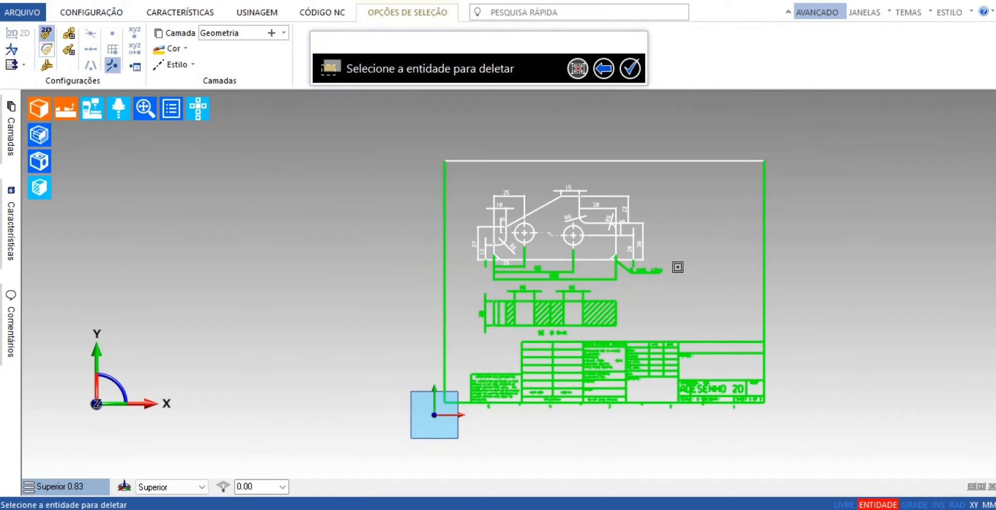
scroll(708, 269, "up", 3)
left_click(466, 129)
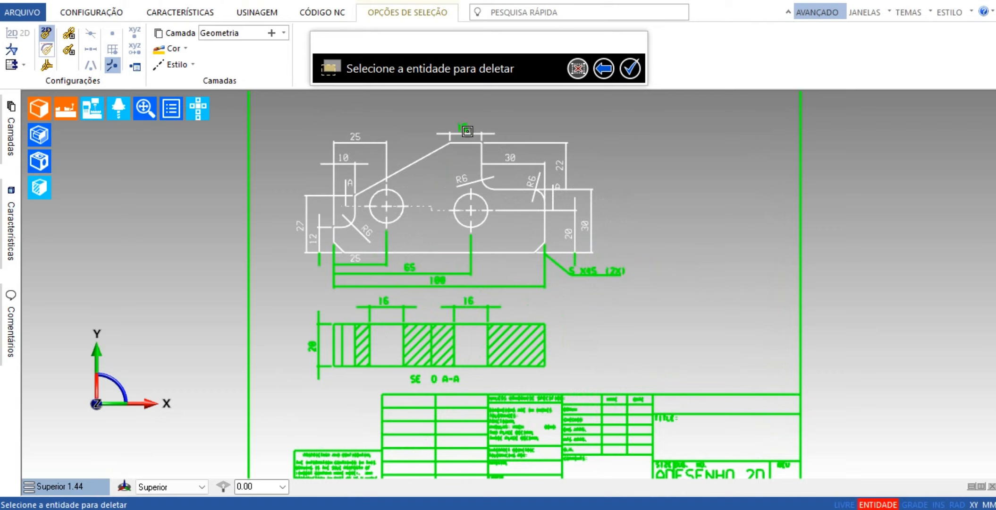
left_click(530, 143)
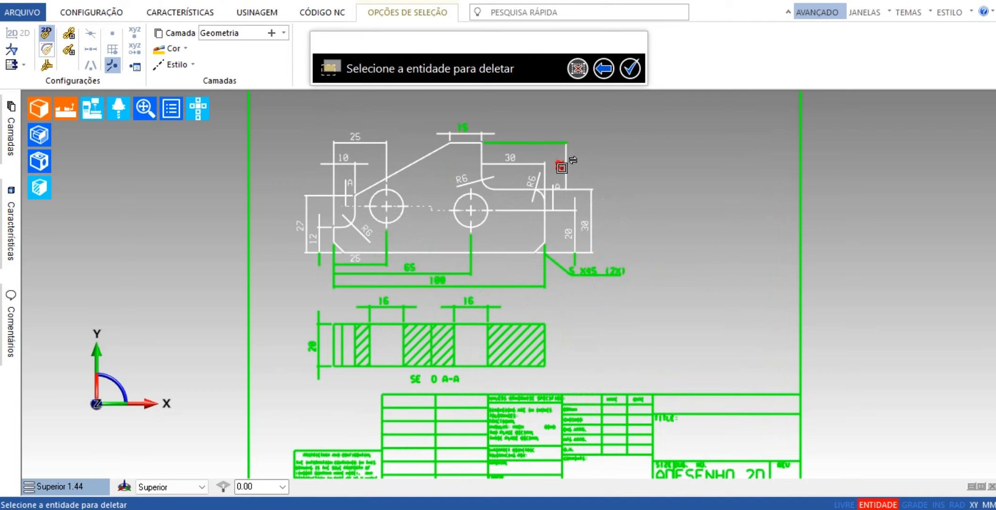
left_click(560, 166)
left_click(566, 167)
left_click(574, 190)
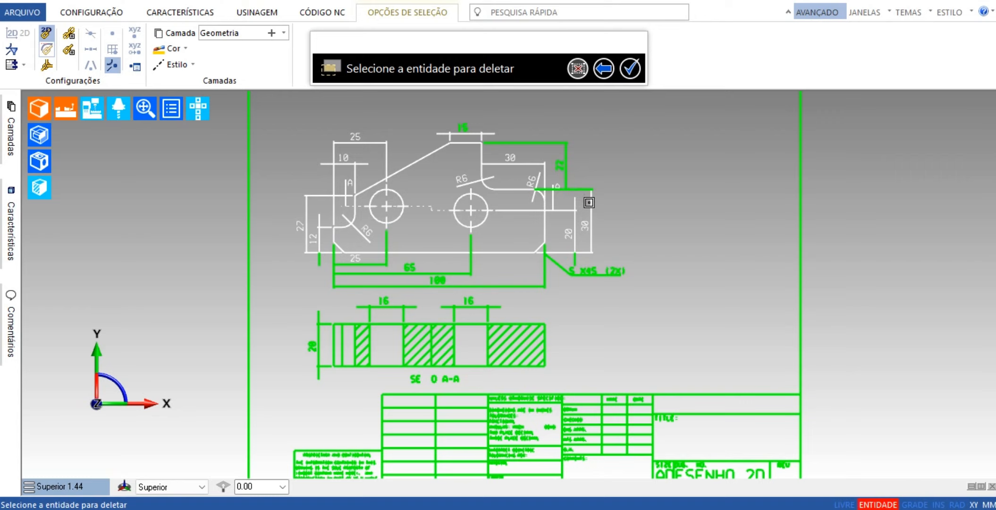
left_click(591, 203)
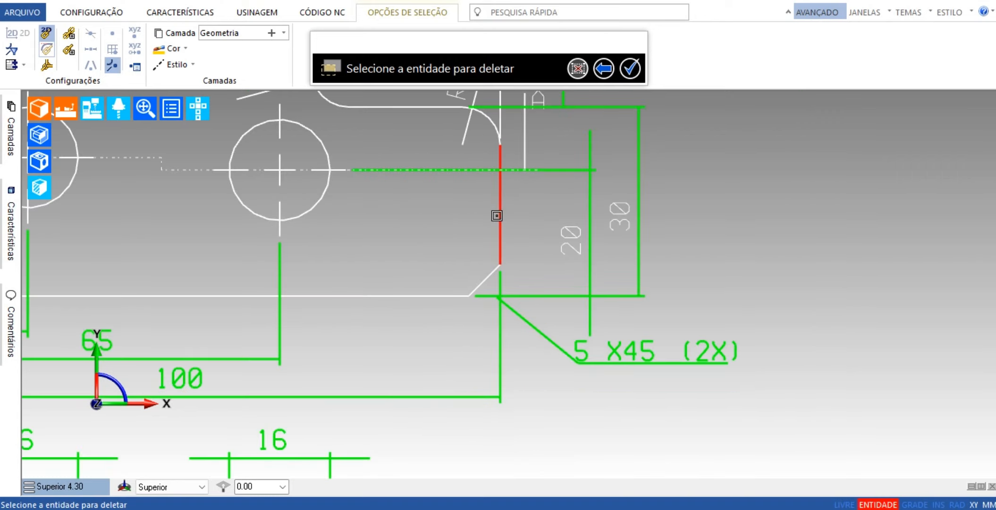
left_click(497, 217)
left_click(499, 209)
scroll(529, 225, "down", 3)
scroll(428, 197, "up", 3)
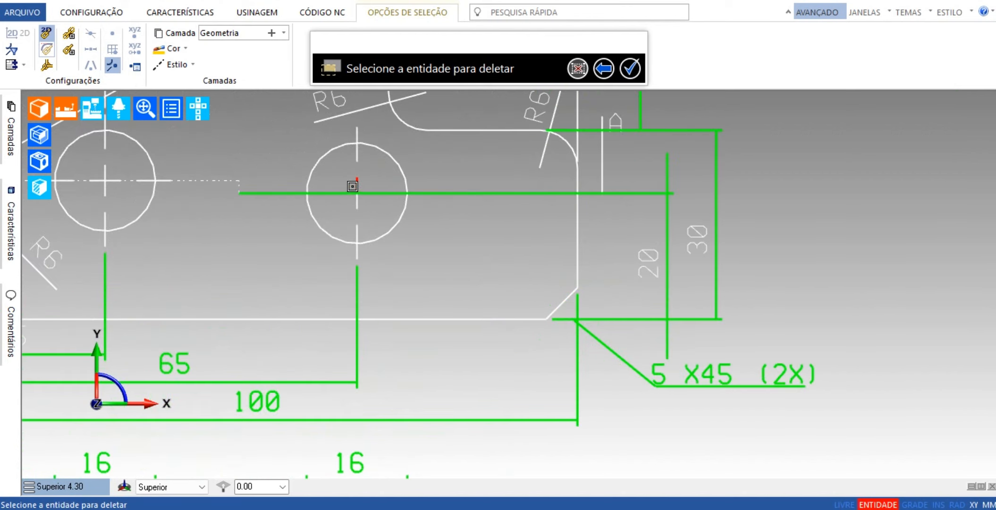
left_click(357, 159)
left_click(359, 224)
scroll(307, 265, "down", 3)
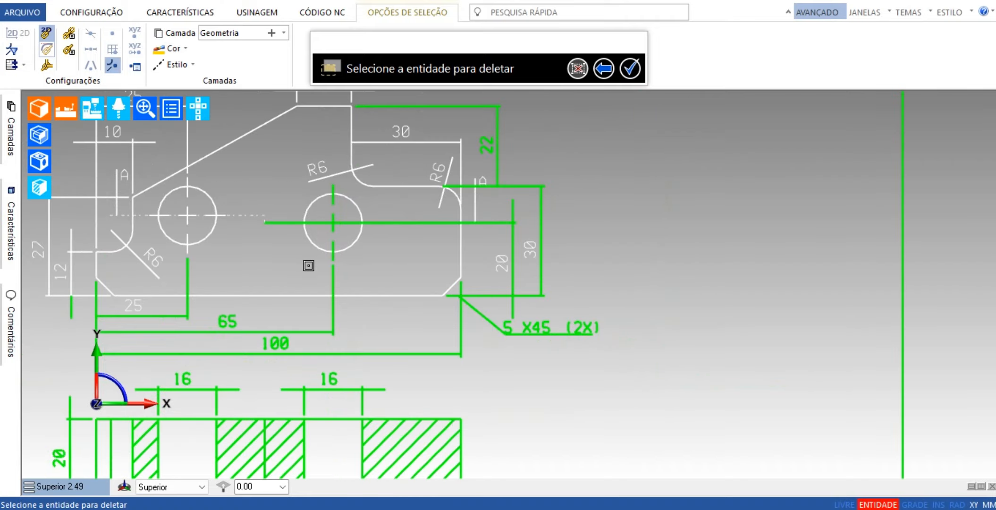
scroll(306, 265, "down", 3)
scroll(165, 279, "up", 4)
scroll(165, 279, "up", 1)
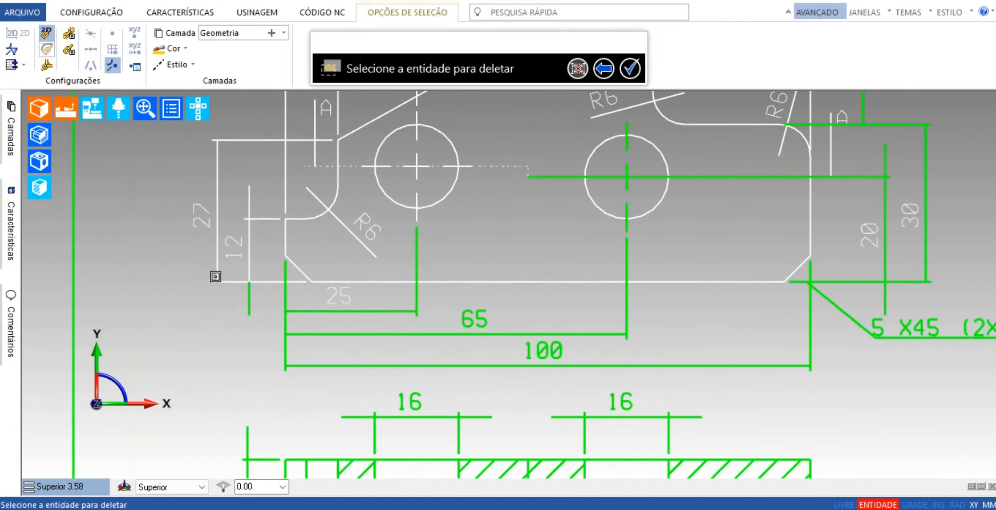
scroll(781, 327, "down", 9)
scroll(971, 362, "up", 2)
scroll(970, 363, "down", 1)
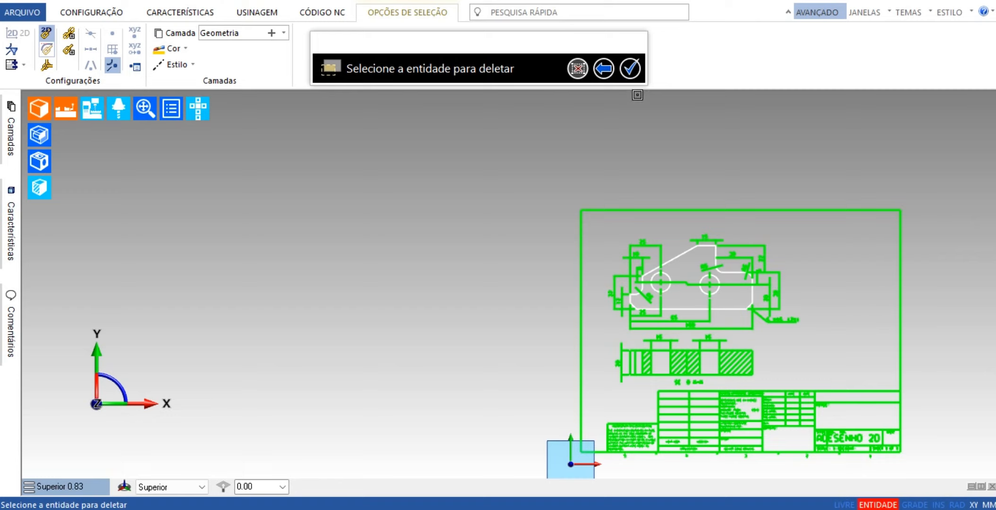
left_click(630, 70)
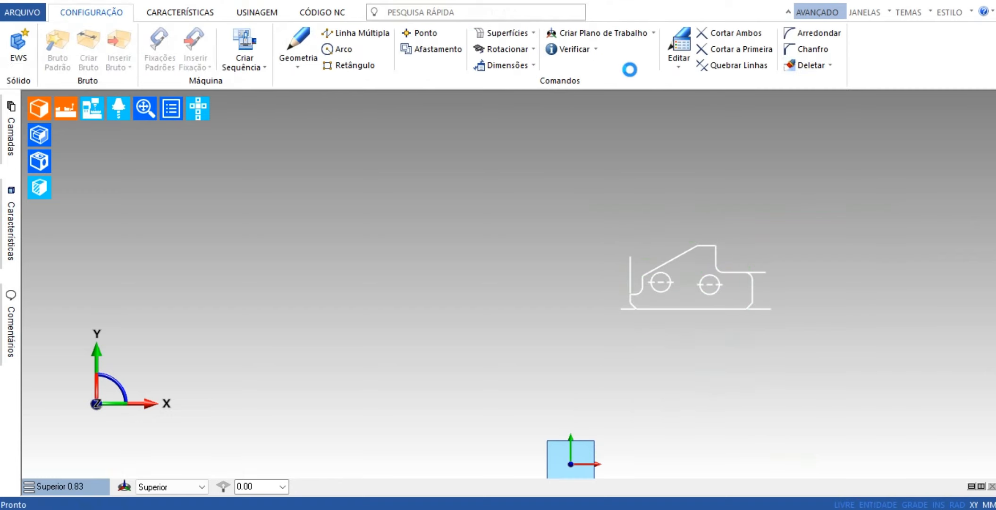
Delete the leftover extension lines around the part profile and the horizontal centre lines of both holes.
scroll(764, 308, "up", 5)
scroll(764, 304, "up", 1)
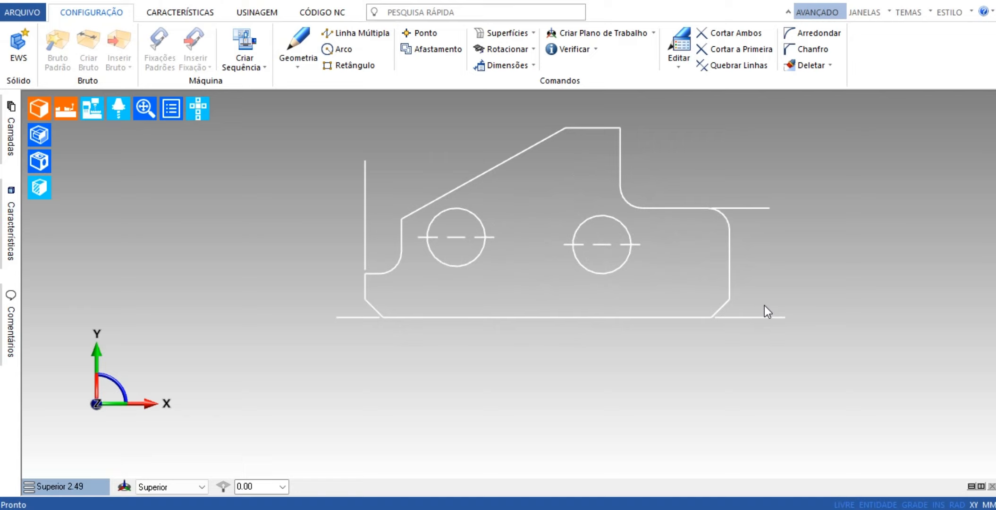
left_click(811, 66)
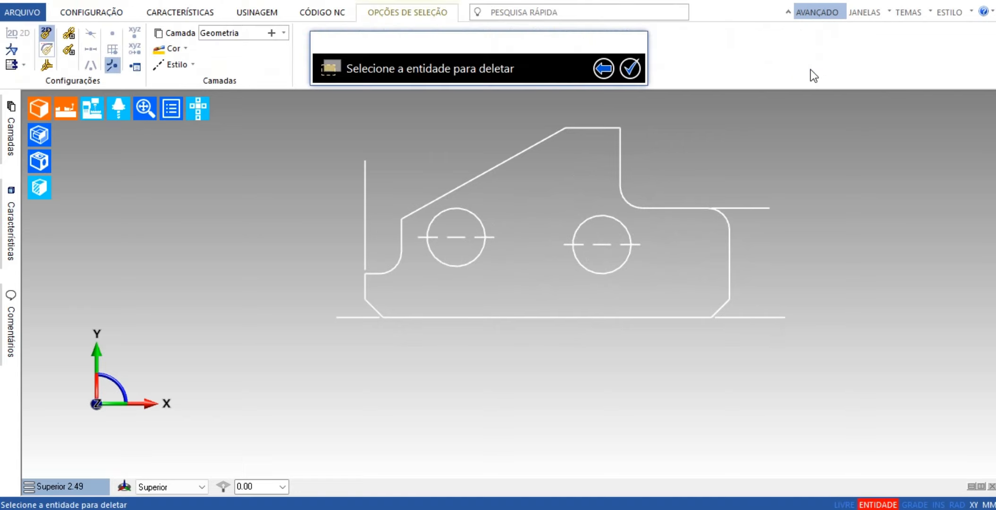
left_click(761, 206)
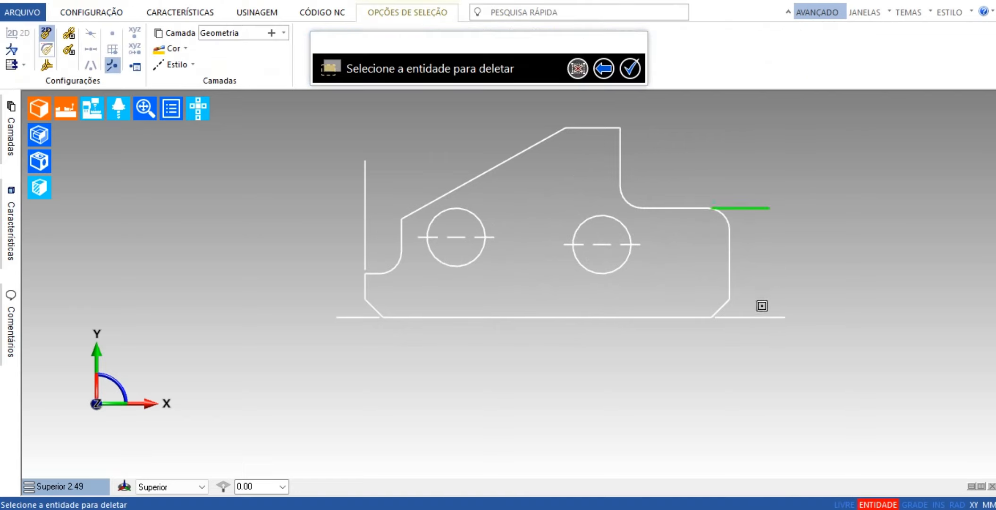
left_click(758, 317)
left_click(338, 316)
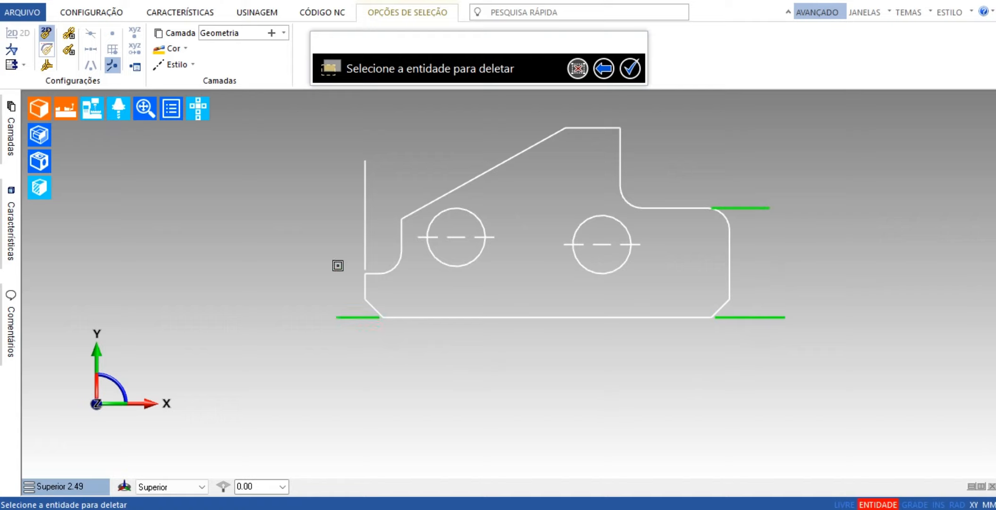
left_click(368, 239)
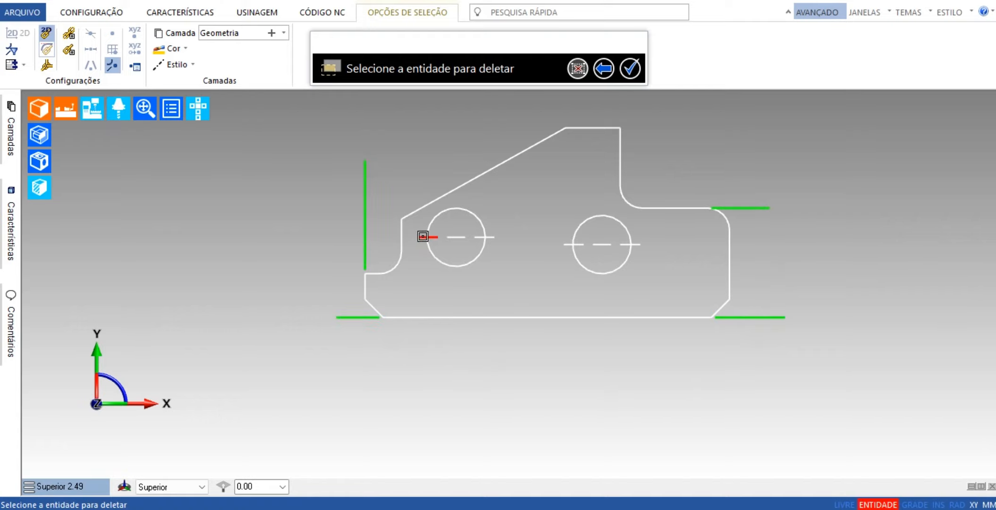
left_click(425, 237)
left_click(449, 236)
left_click(484, 236)
left_click(608, 244)
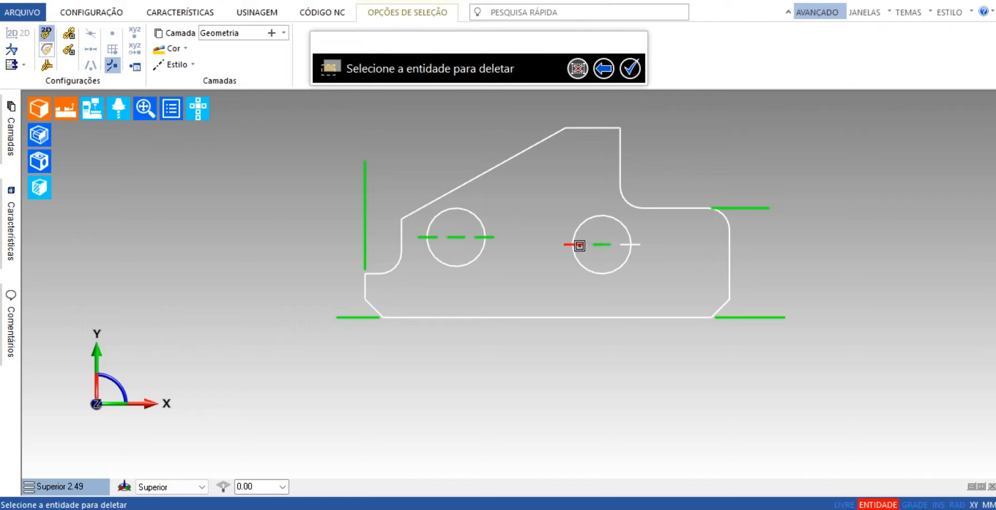
left_click(578, 244)
left_click(621, 245)
left_click(629, 69)
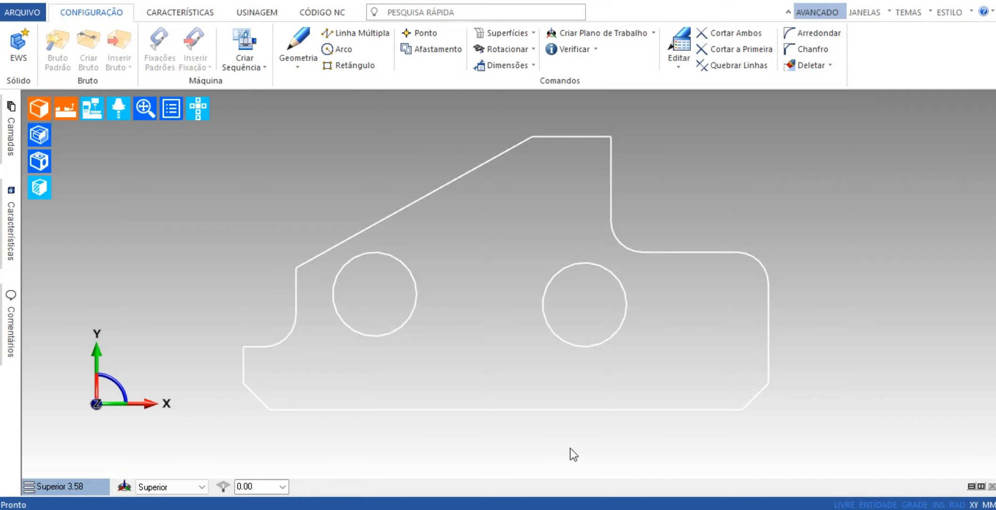
Set the Mostrar (display) tolerance to 0,01 in the general preferences so the arcs are drawn smoothly.
scroll(394, 313, "up", 5)
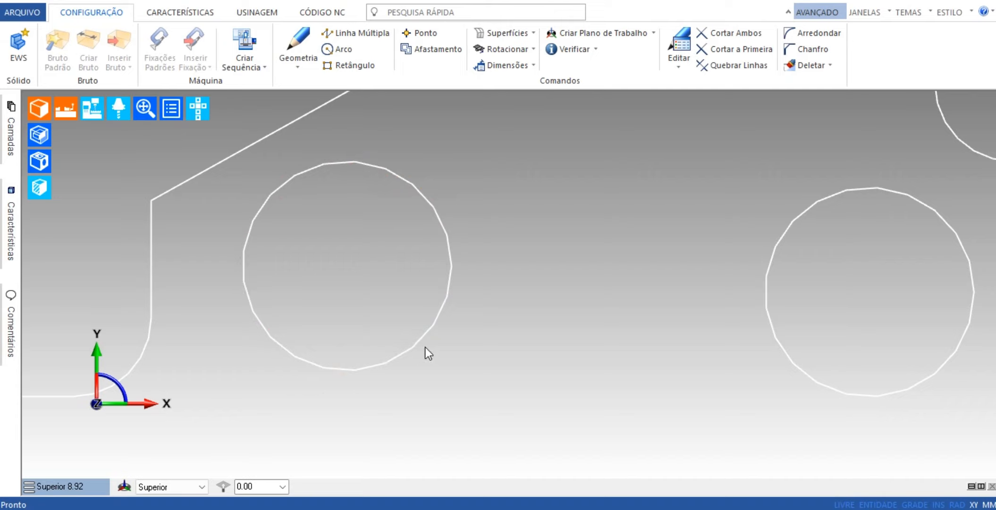
left_click(22, 14)
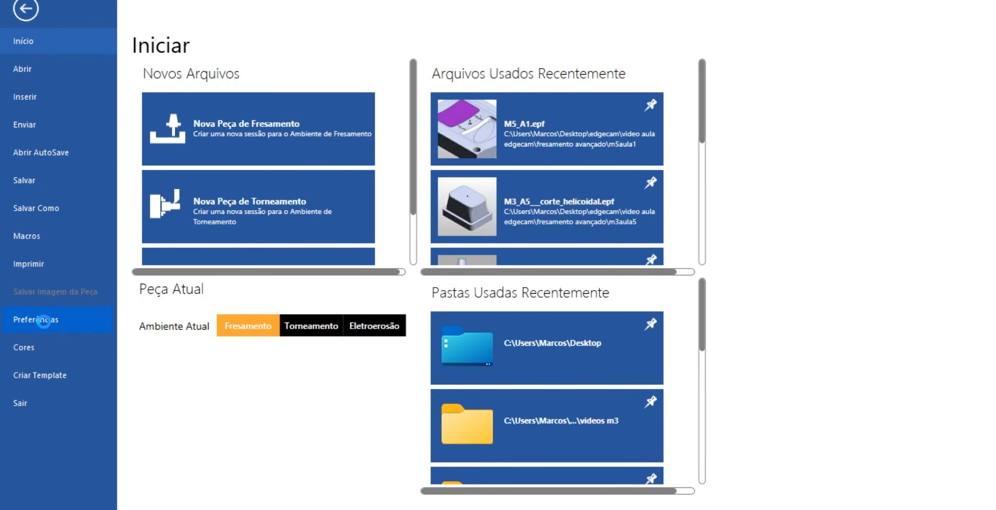
left_click(43, 321)
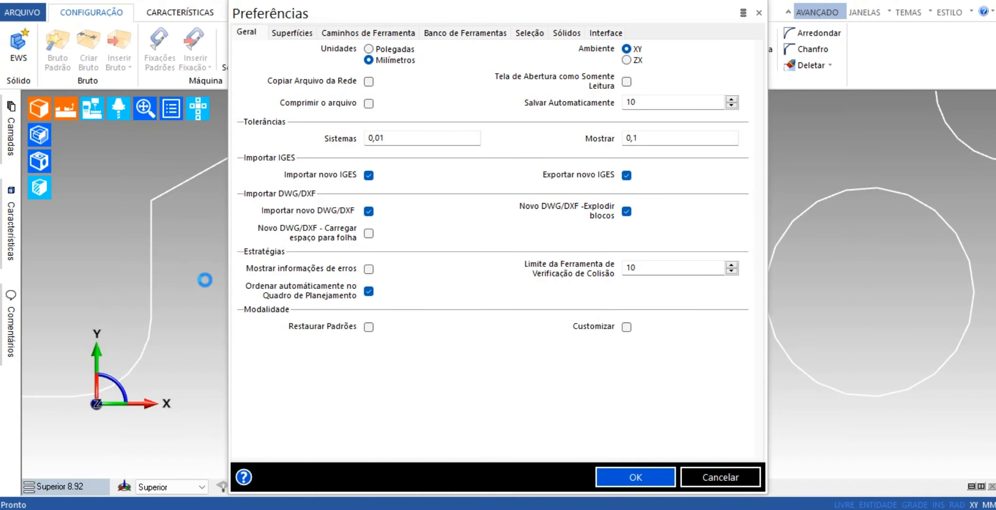
left_click(645, 138)
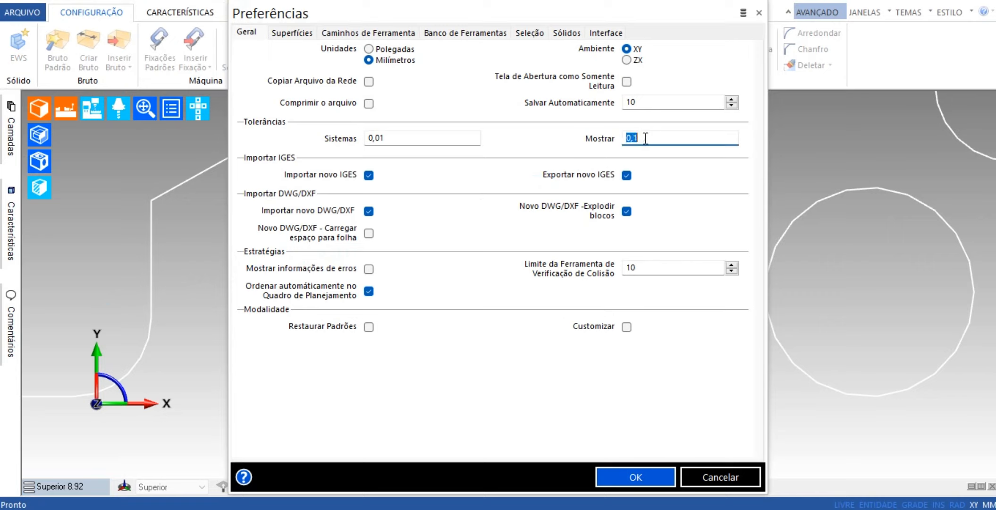
left_click(643, 137)
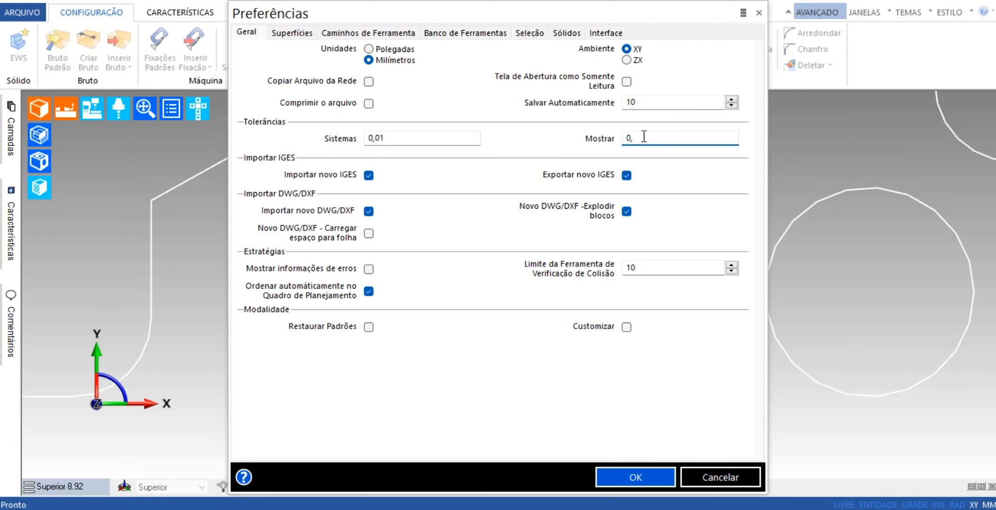
type("01")
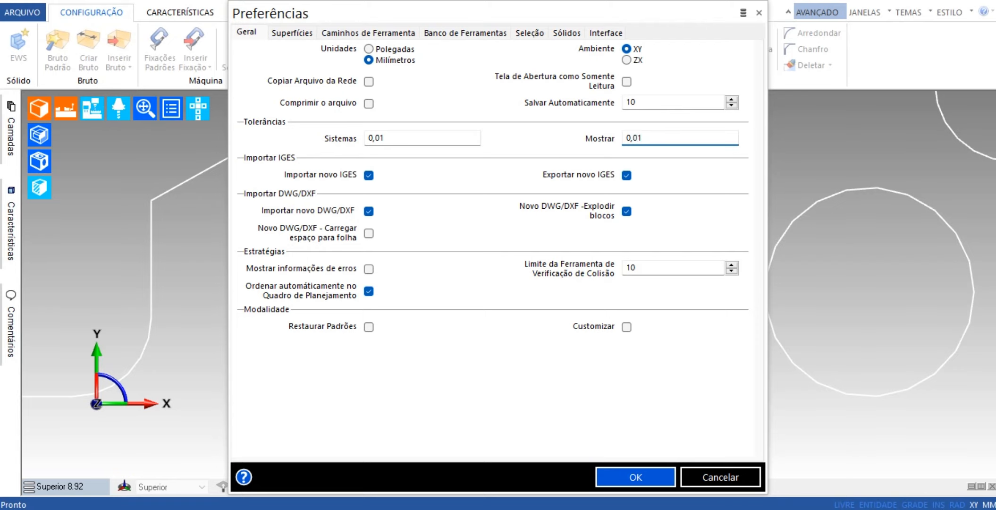
left_click(646, 477)
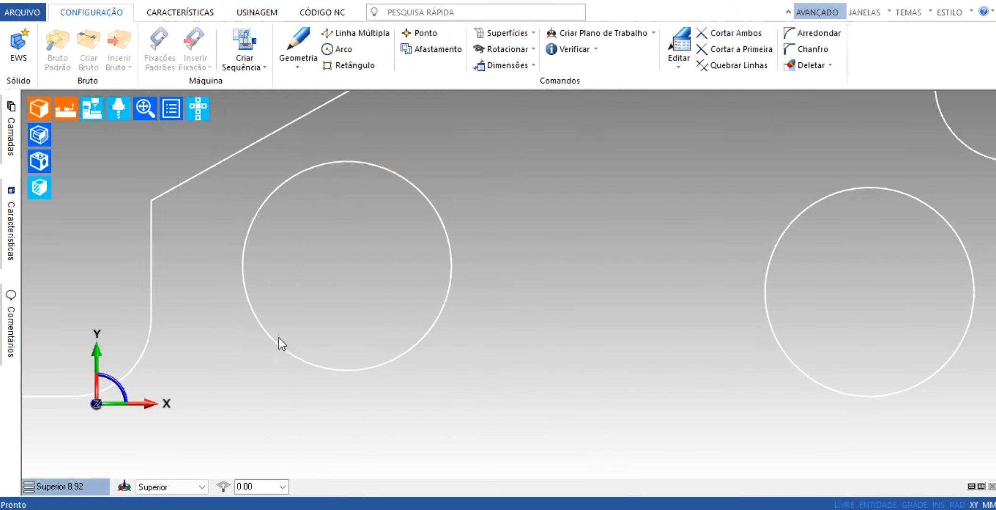
Create a work plane of type Padrão at the centre of the part's left-hand hole.
scroll(528, 284, "down", 5)
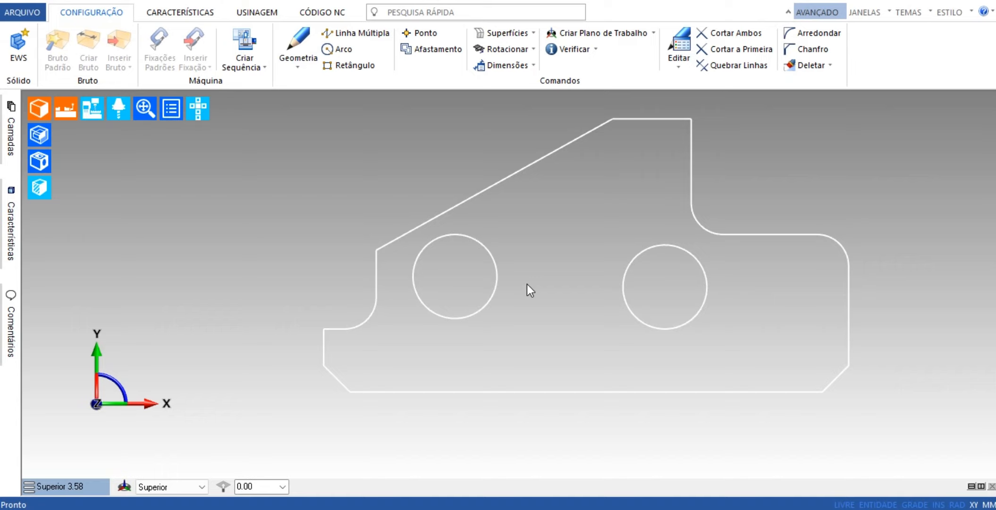
scroll(492, 218, "down", 3)
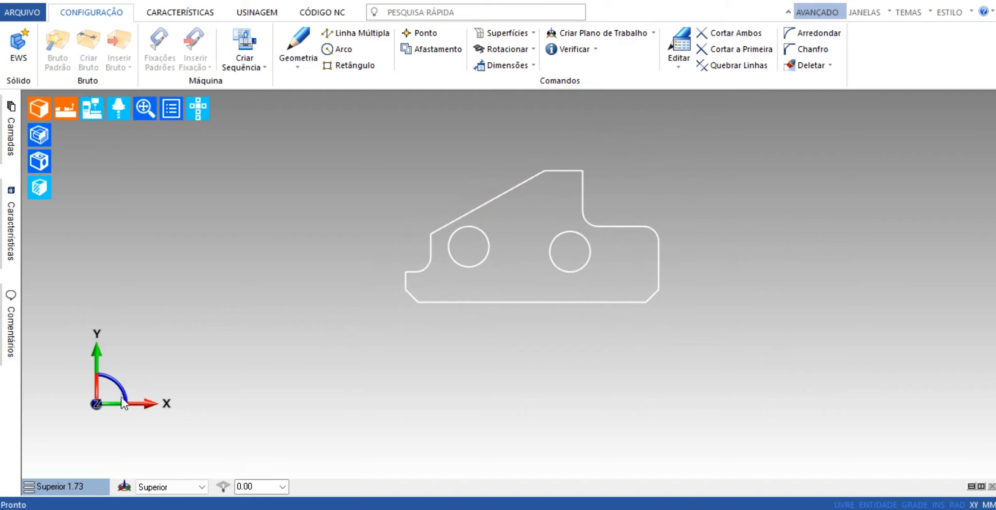
left_click_drag(95, 401, 319, 319)
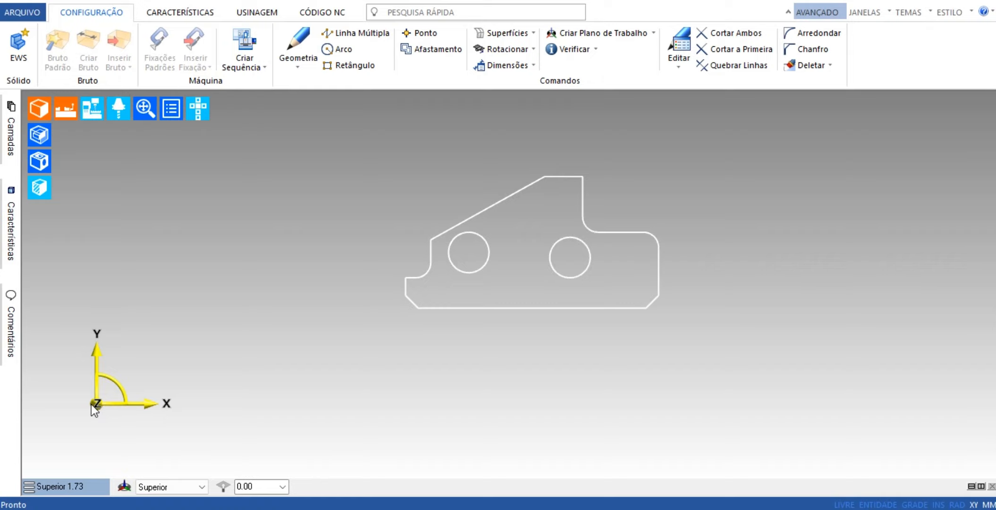
left_click_drag(99, 401, 468, 253)
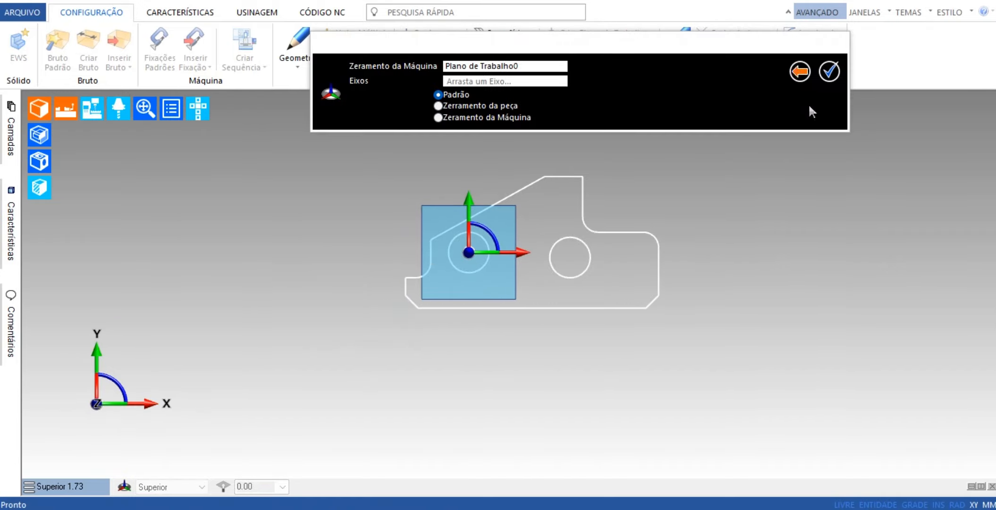
left_click(830, 72)
scroll(433, 242, "up", 2)
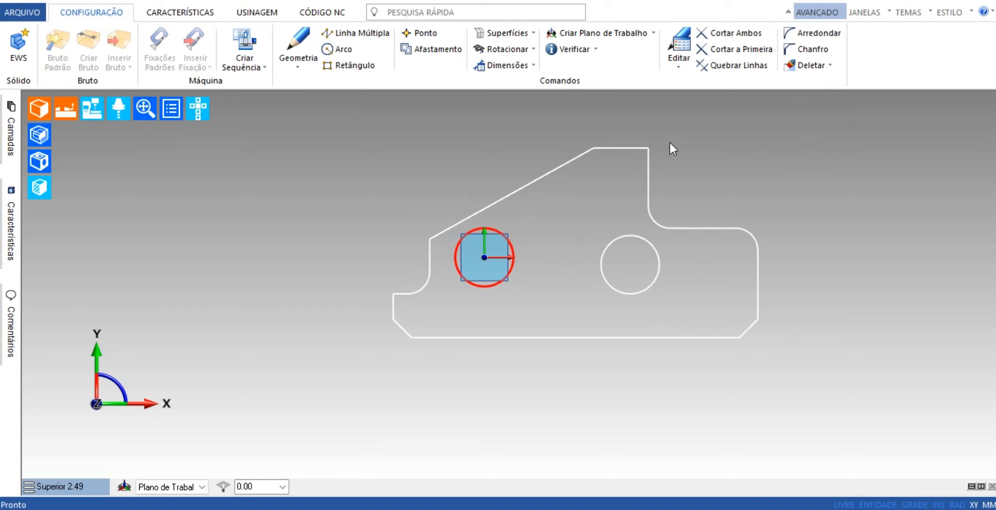